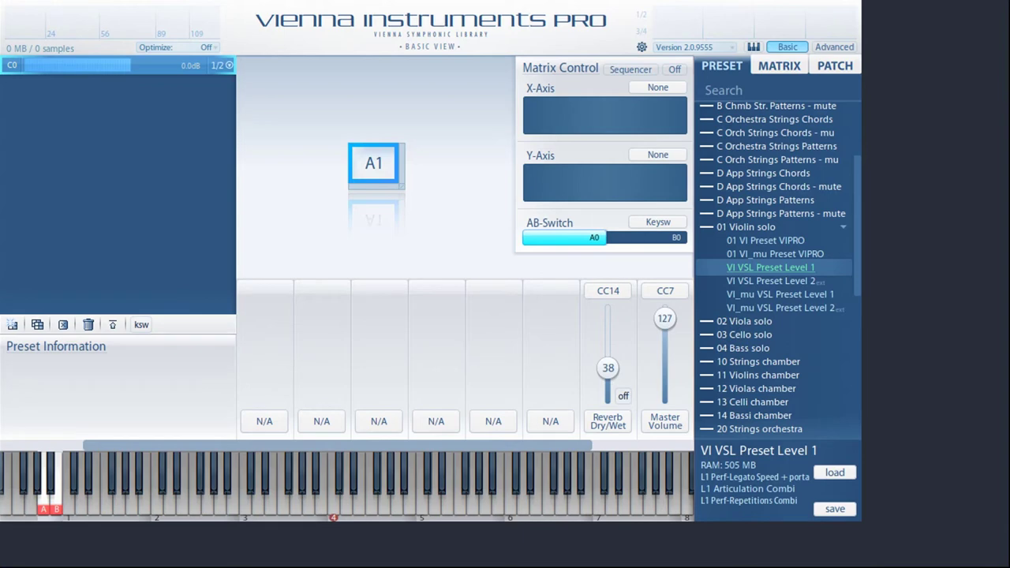
- Load VI VSL Preset Level 1 into cell A1, audition pPo and pLeF, then switch to Advanced view
{"action": "left_click_drag", "start_coordinate": [770, 267], "coordinate": [380, 198]}
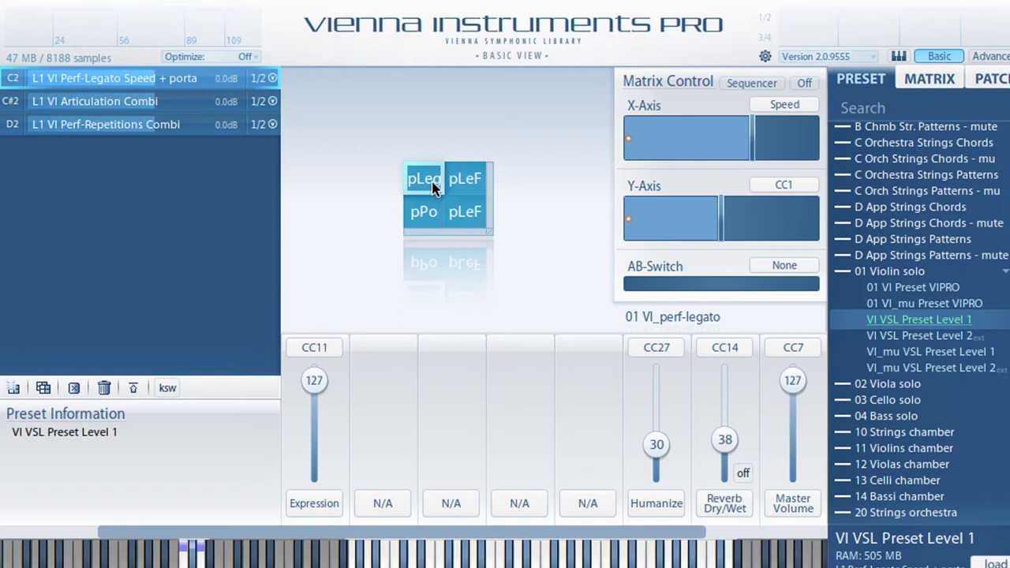
{"action": "left_click", "coordinate": [432, 215]}
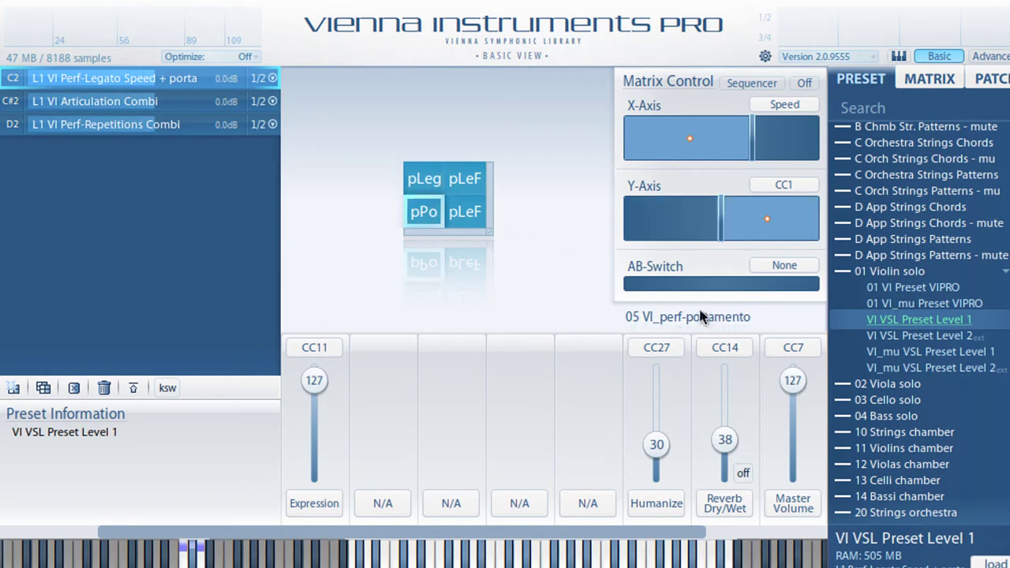
{"action": "left_click", "coordinate": [466, 214]}
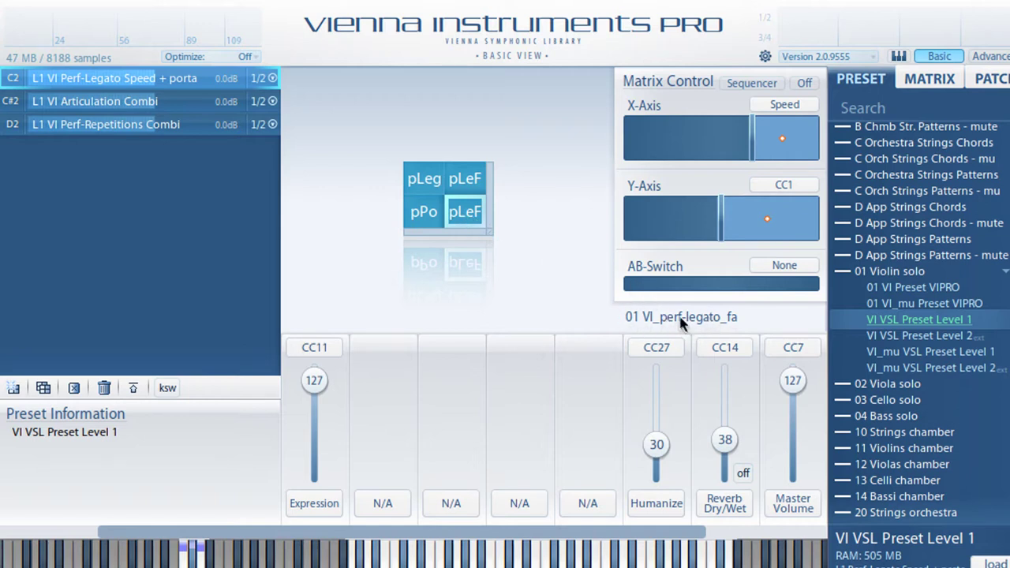
{"action": "left_click", "coordinate": [988, 56]}
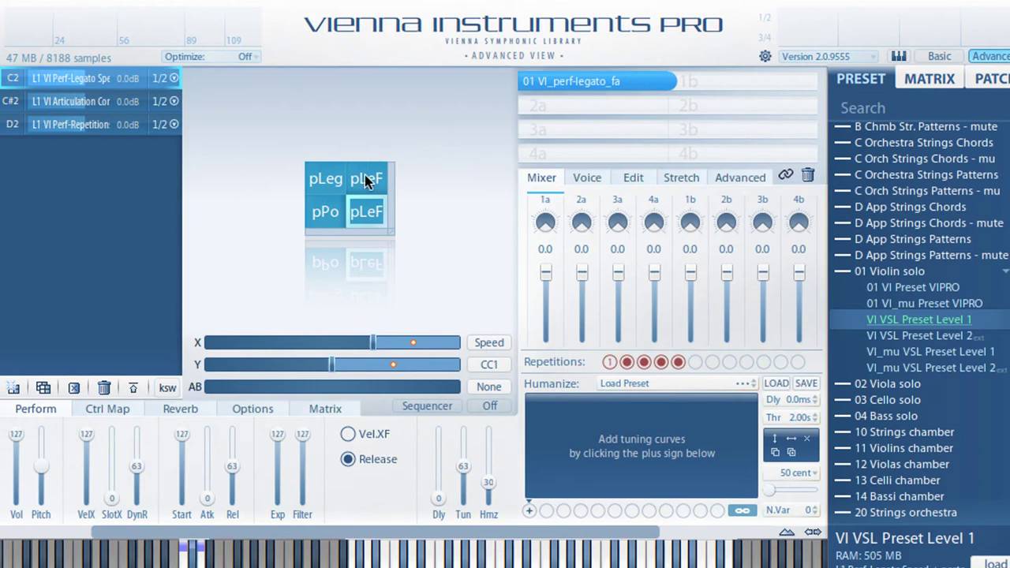
- Rename the top-left pLeg legato cell to 'Leg' through its context menu
{"action": "left_click", "coordinate": [365, 180]}
{"action": "left_click", "coordinate": [318, 187]}
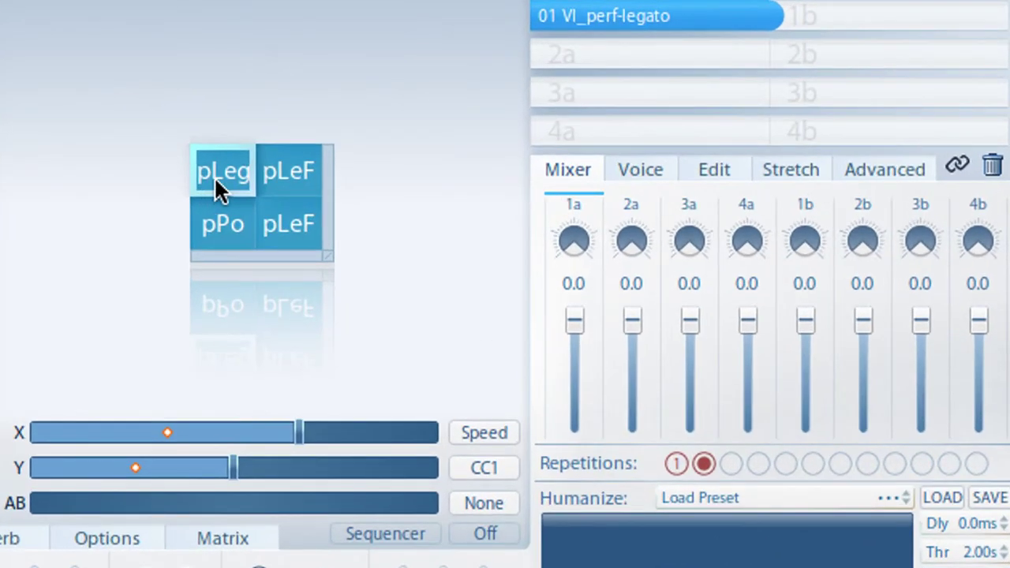
{"action": "right_click", "coordinate": [320, 184]}
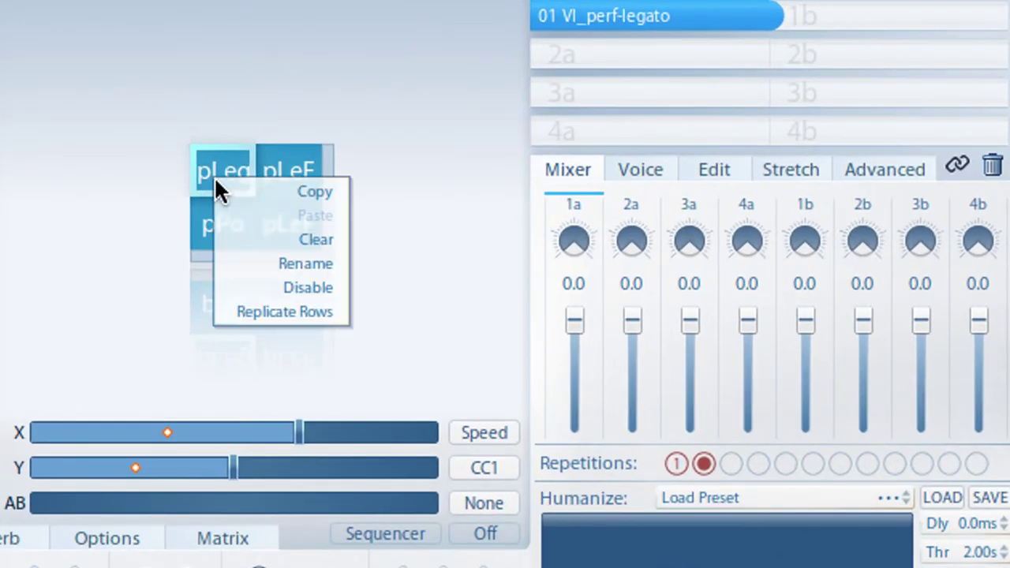
{"action": "left_click", "coordinate": [236, 263]}
{"action": "type", "text": "Leg"}
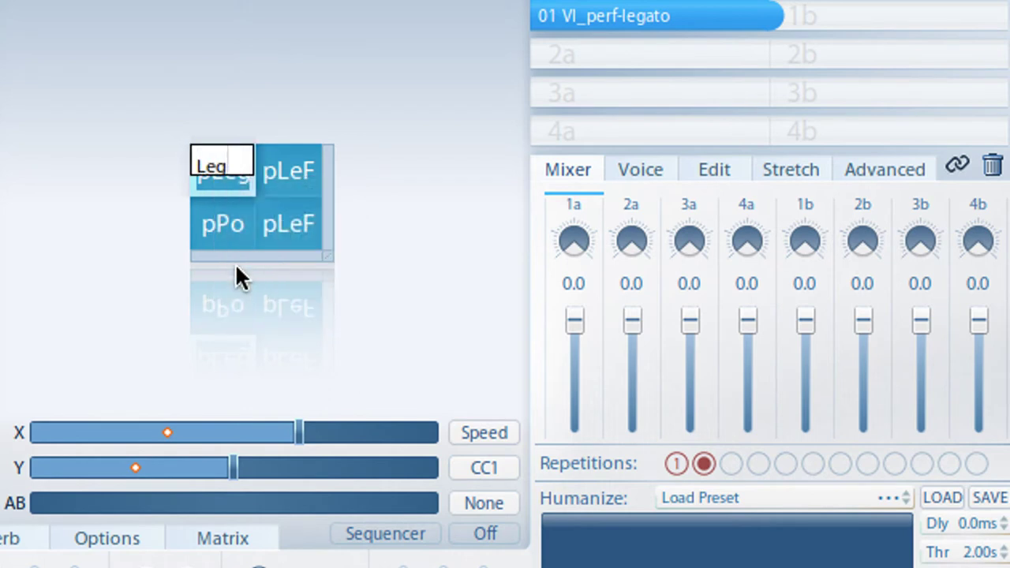
{"action": "key", "text": "Return"}
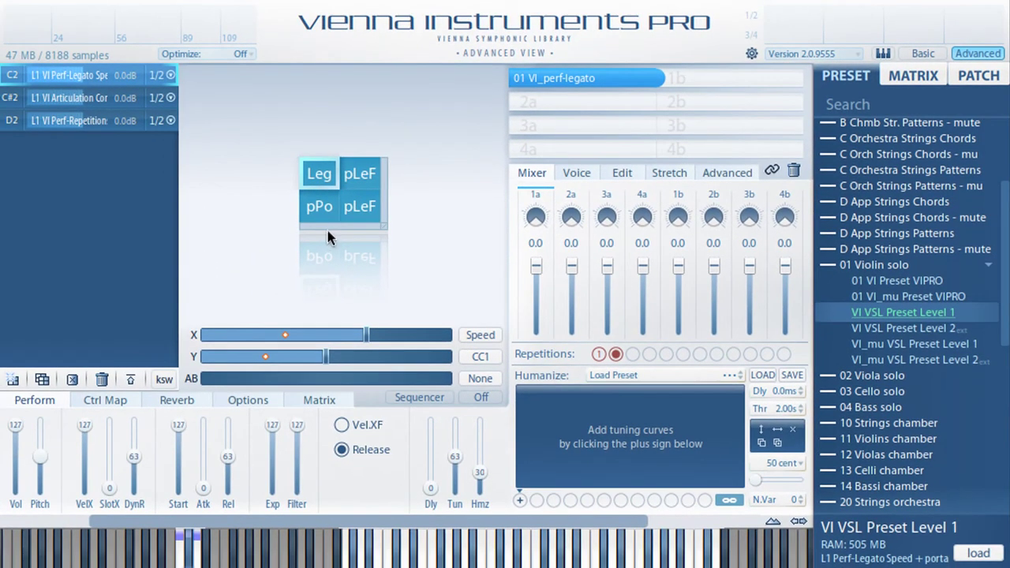
- Auto-humanize the C2 legato matrix cells, then show the C#2 Articulation Combi matrix
{"action": "right_click", "coordinate": [71, 78]}
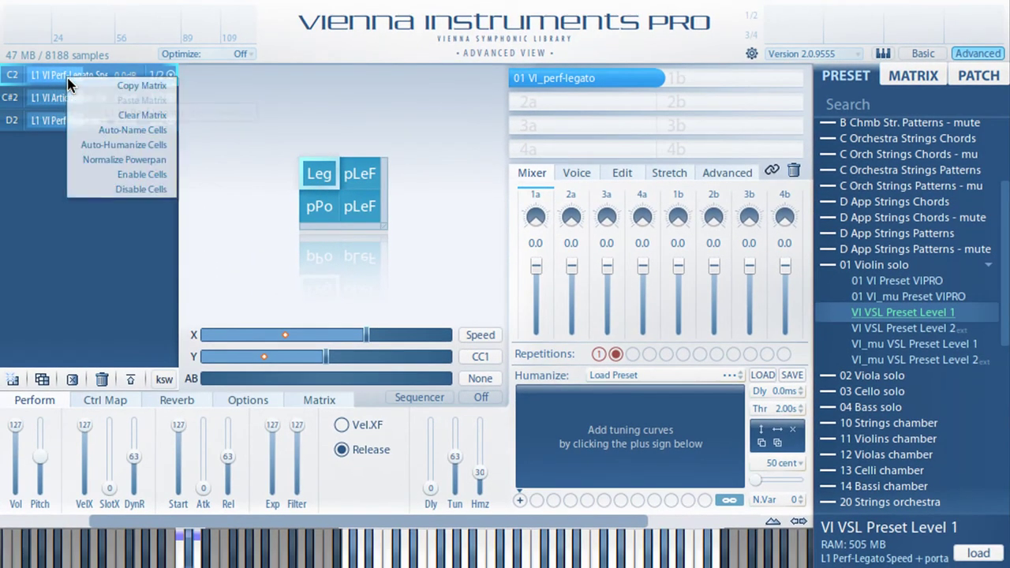
{"action": "left_click", "coordinate": [126, 152]}
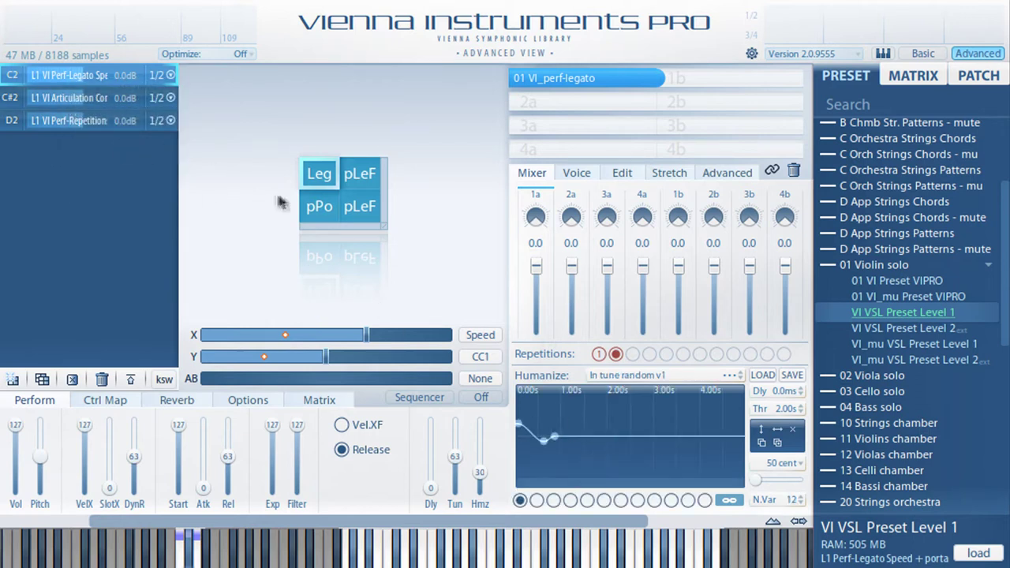
{"action": "left_click", "coordinate": [102, 100]}
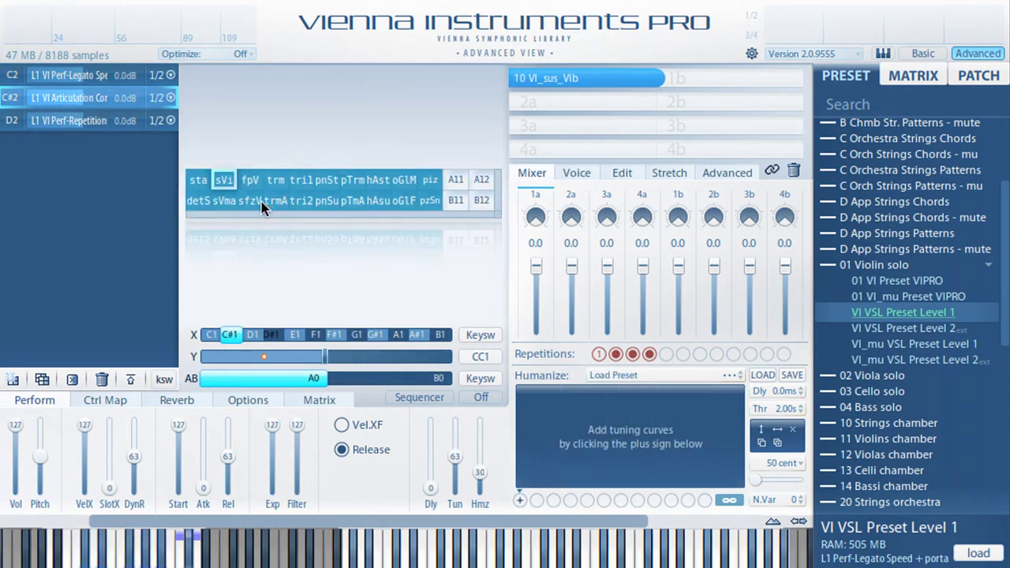
- Auto-humanize the cells of the C#2 Articulation Combi matrix
{"action": "left_click", "coordinate": [264, 203]}
{"action": "right_click", "coordinate": [84, 96]}
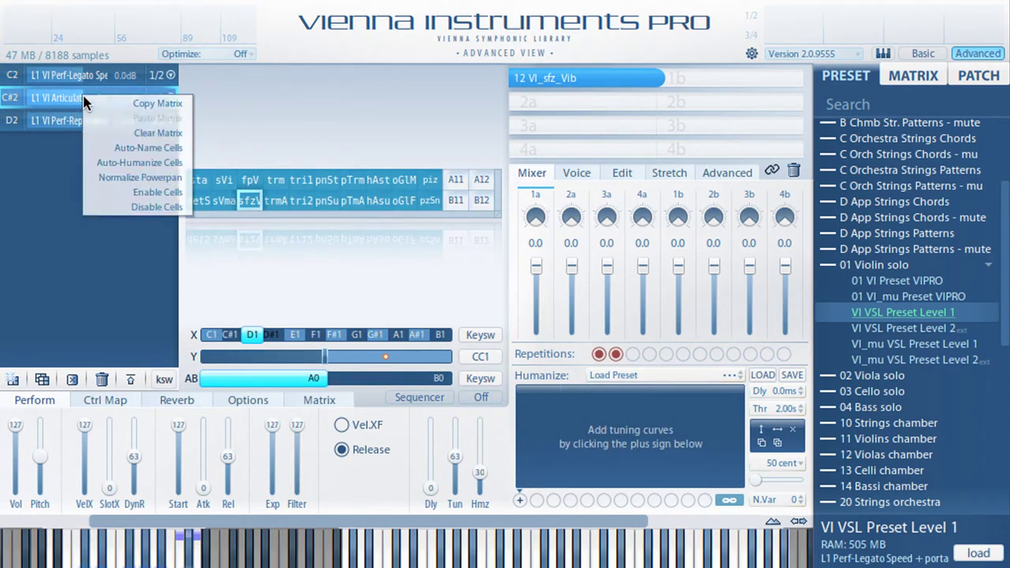
{"action": "left_click", "coordinate": [106, 162]}
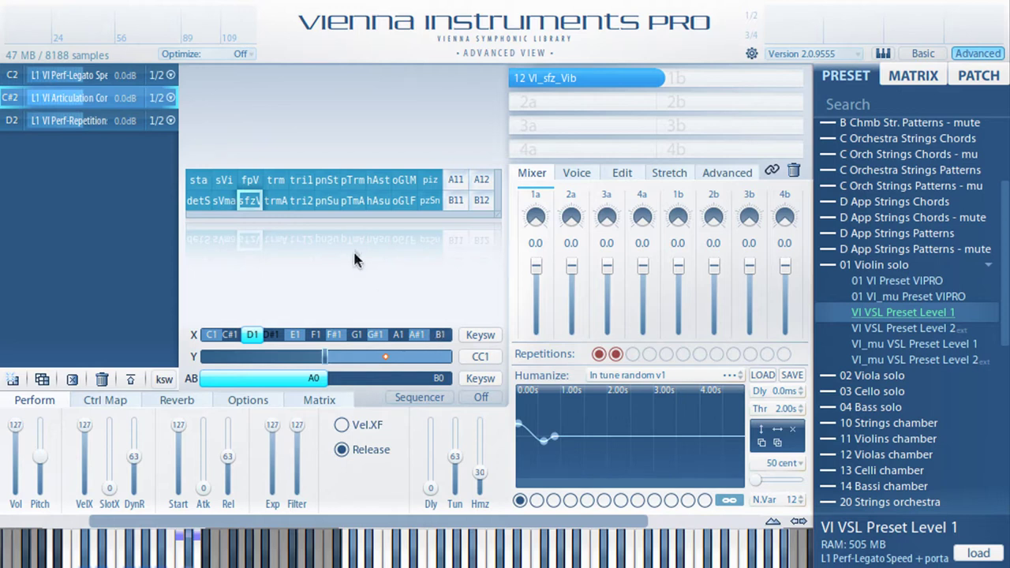
- Try several humanize tuning curves, including on the tri1 cell, then bring up the Perf-Repetitions matrix
{"action": "left_click", "coordinate": [553, 500]}
{"action": "left_click", "coordinate": [570, 501]}
{"action": "left_click", "coordinate": [587, 500]}
{"action": "left_click", "coordinate": [604, 500]}
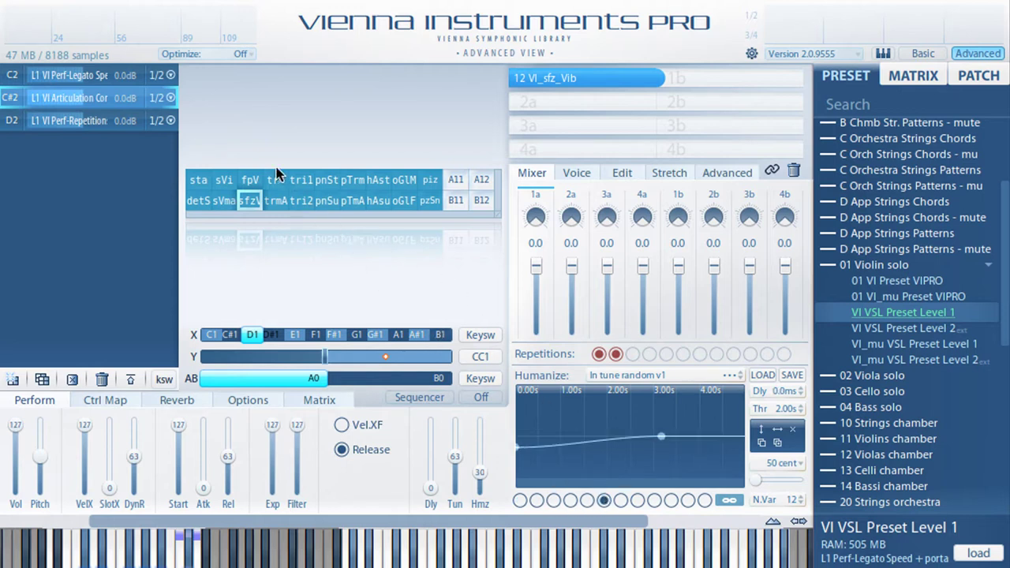
{"action": "left_click", "coordinate": [301, 180]}
{"action": "left_click", "coordinate": [570, 501]}
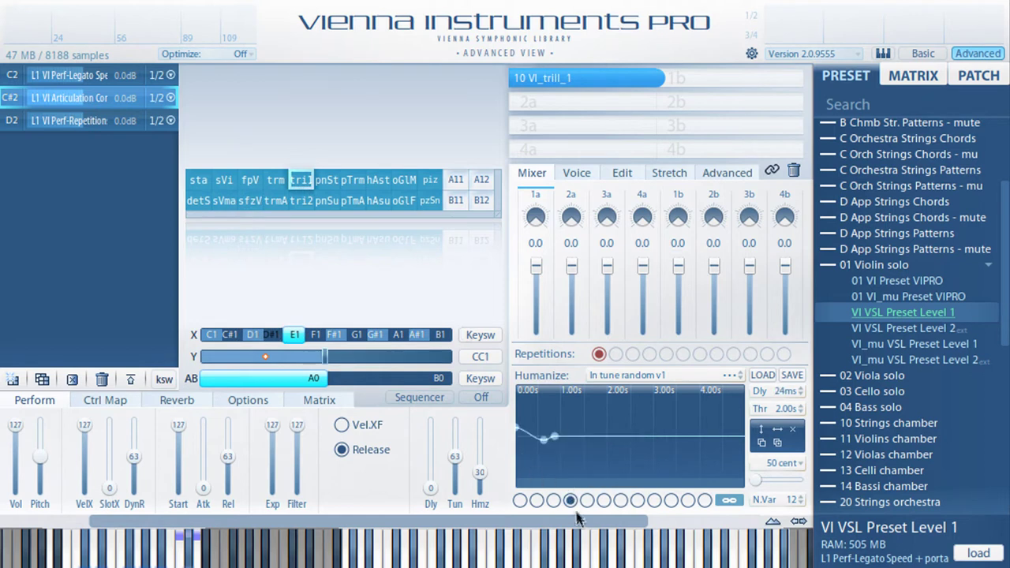
{"action": "right_click", "coordinate": [74, 123]}
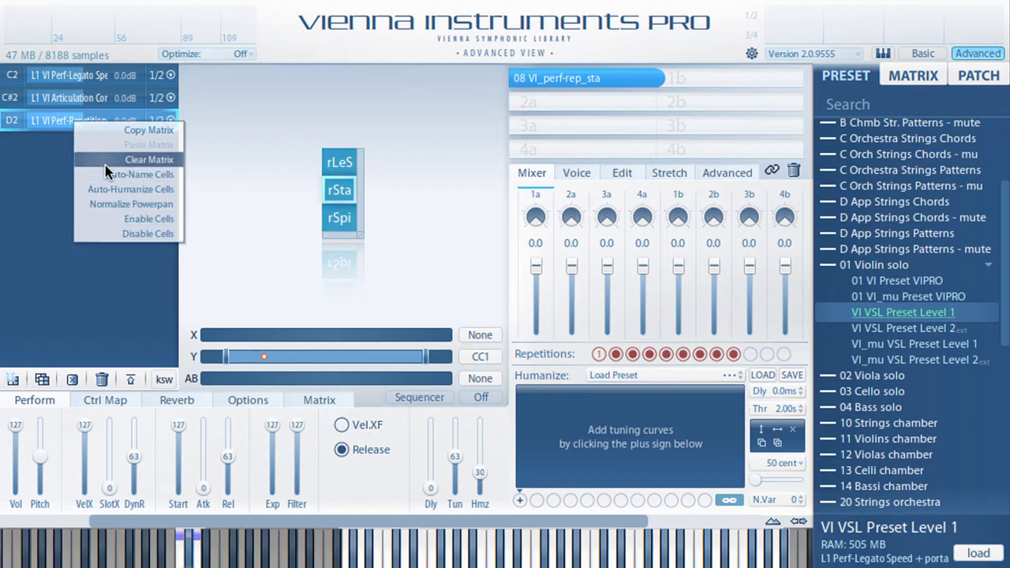
- Select the rSpi repetition cell and open the General Settings and Global Actions panel
{"action": "left_click", "coordinate": [338, 220]}
{"action": "right_click", "coordinate": [338, 222]}
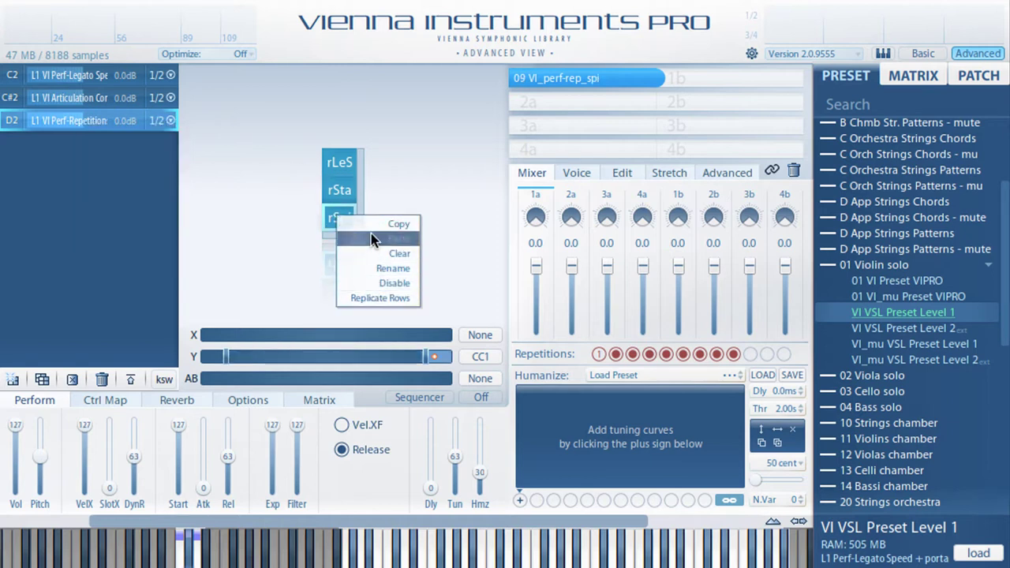
{"action": "left_click", "coordinate": [397, 196]}
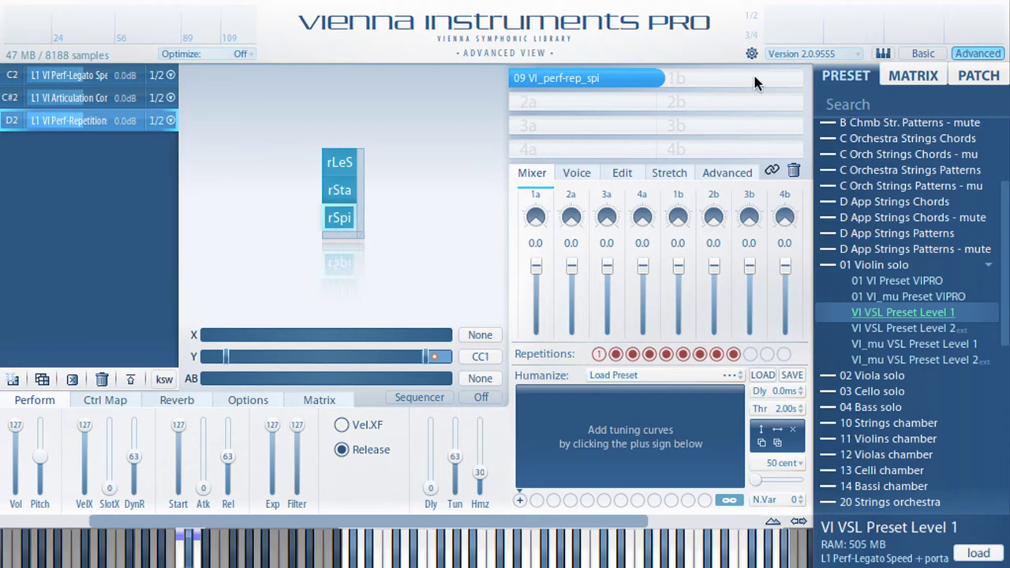
{"action": "left_click", "coordinate": [751, 53]}
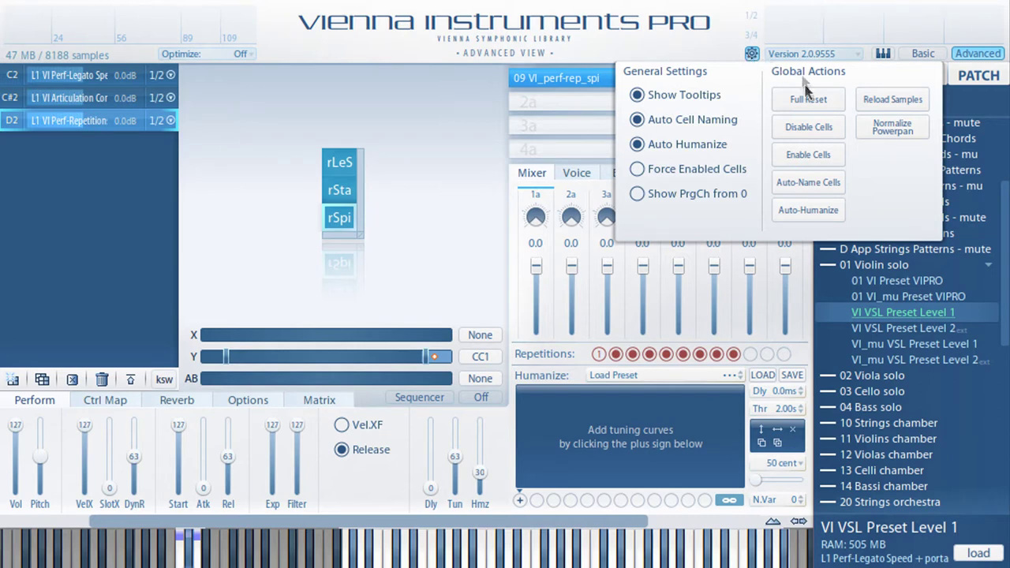
- Auto-humanize all cells from Global Actions, close the settings, and set Hmz to 30
{"action": "left_click", "coordinate": [813, 220]}
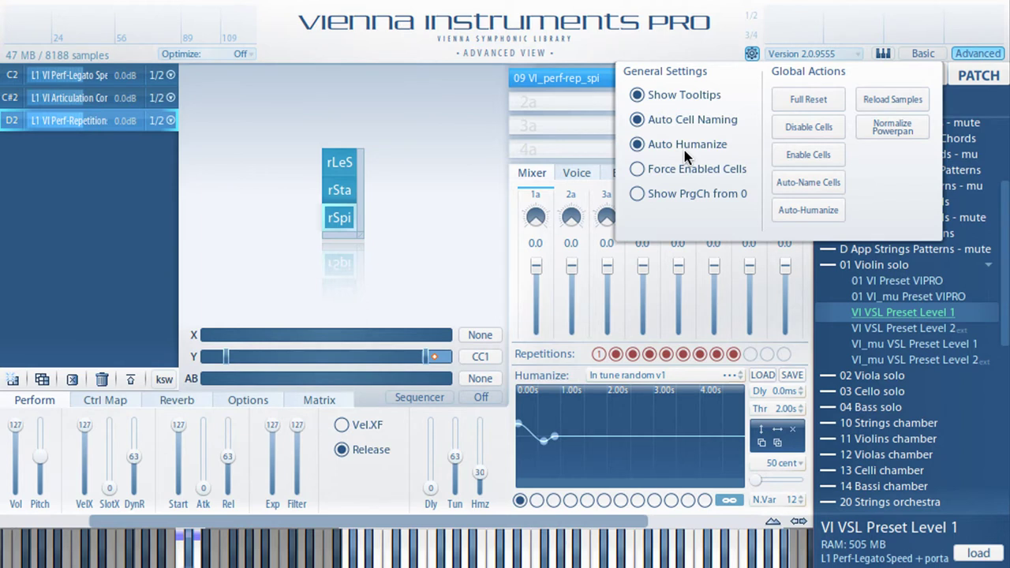
{"action": "left_click", "coordinate": [479, 478]}
{"action": "mouse_move", "coordinate": [479, 475]}
{"action": "left_mouse_down"}
{"action": "mouse_move", "coordinate": [480, 422]}
{"action": "mouse_move", "coordinate": [481, 481]}
{"action": "mouse_move", "coordinate": [483, 434]}
{"action": "mouse_move", "coordinate": [482, 471]}
{"action": "left_mouse_up"}
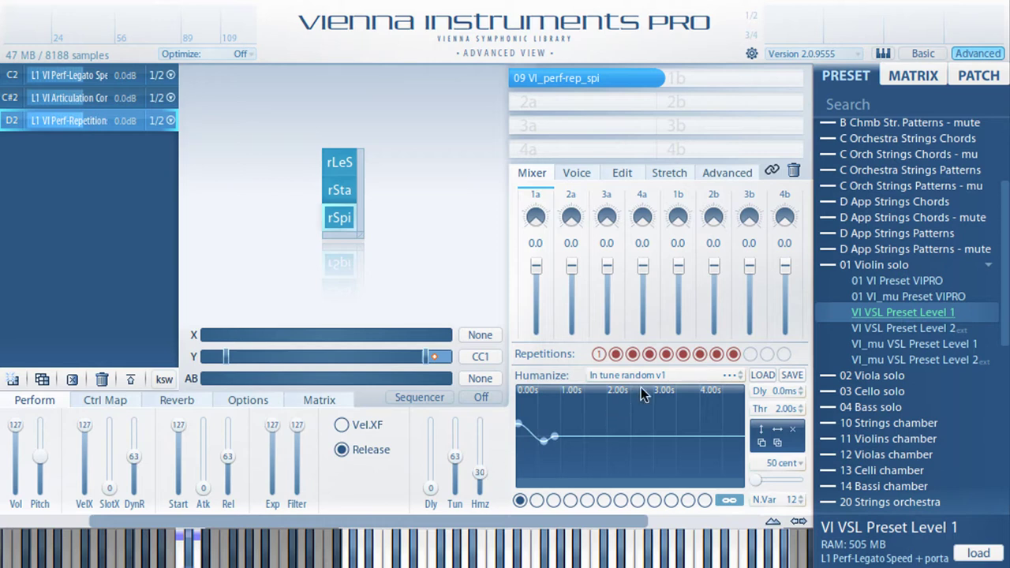
- Run Enable Cells and Auto-Name Cells from the settings panel's Global Actions
{"action": "left_click", "coordinate": [752, 54]}
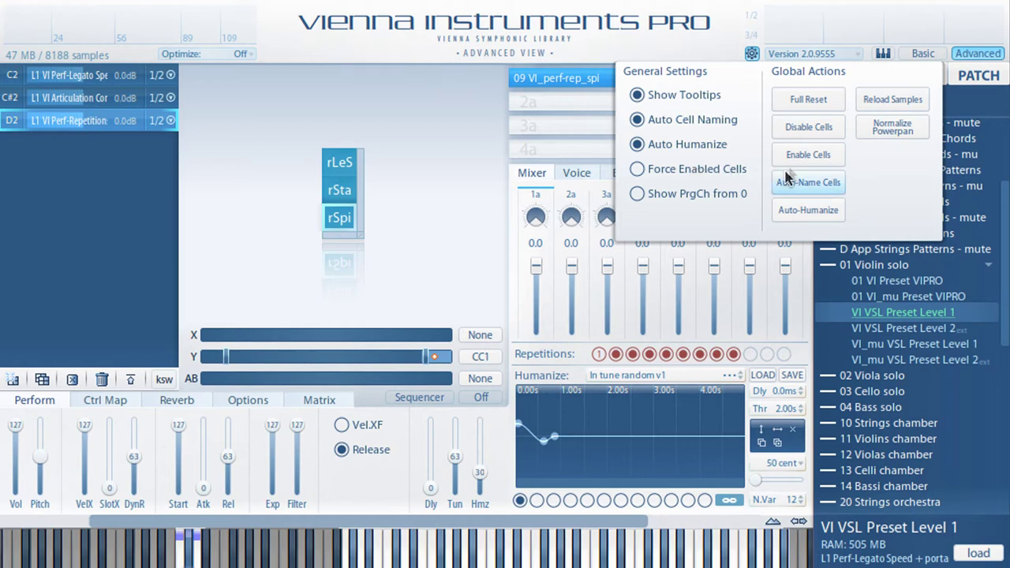
{"action": "left_click", "coordinate": [798, 131]}
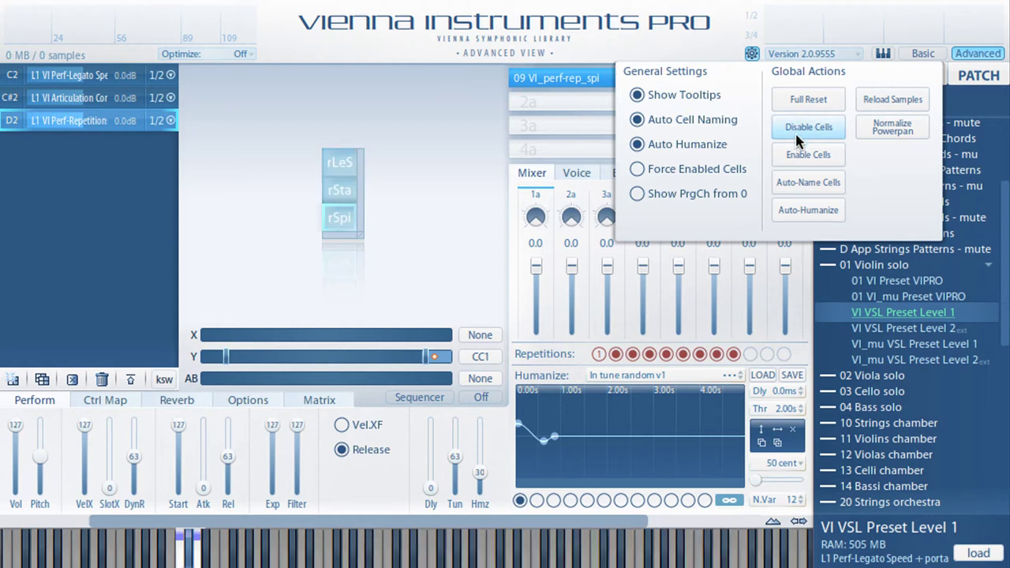
{"action": "left_click", "coordinate": [798, 184]}
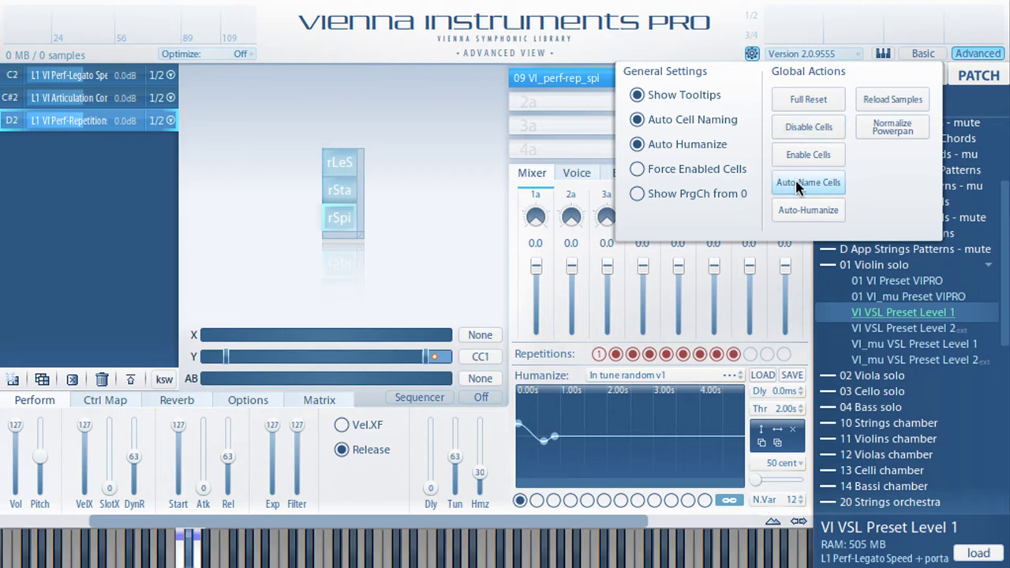
{"action": "left_click", "coordinate": [805, 210]}
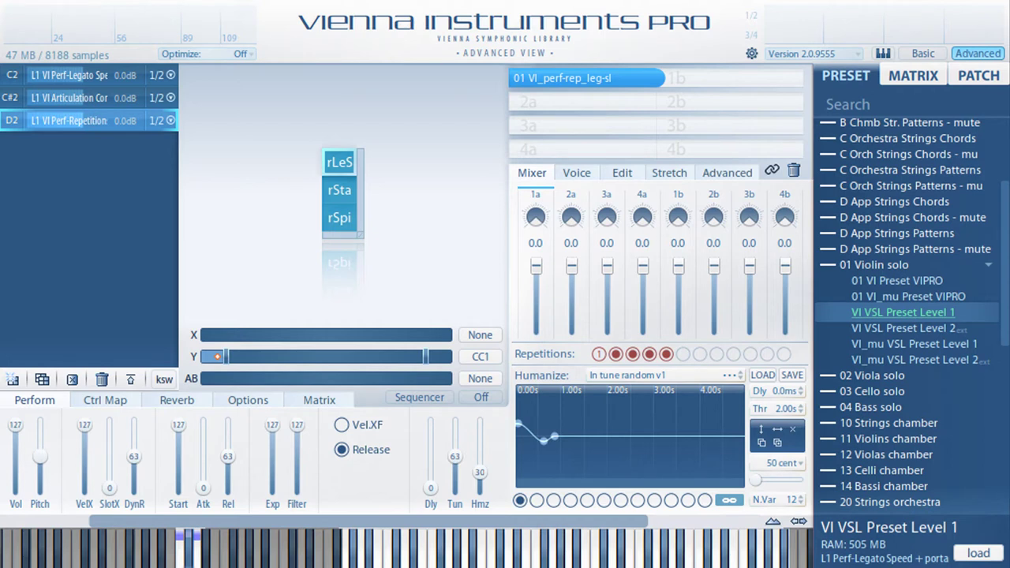
- Audition rSta and rSpi, then load 01 Or-Str Chords Std Set from C Orchestra Strings Chords
{"action": "left_click", "coordinate": [334, 198]}
{"action": "left_click", "coordinate": [334, 219]}
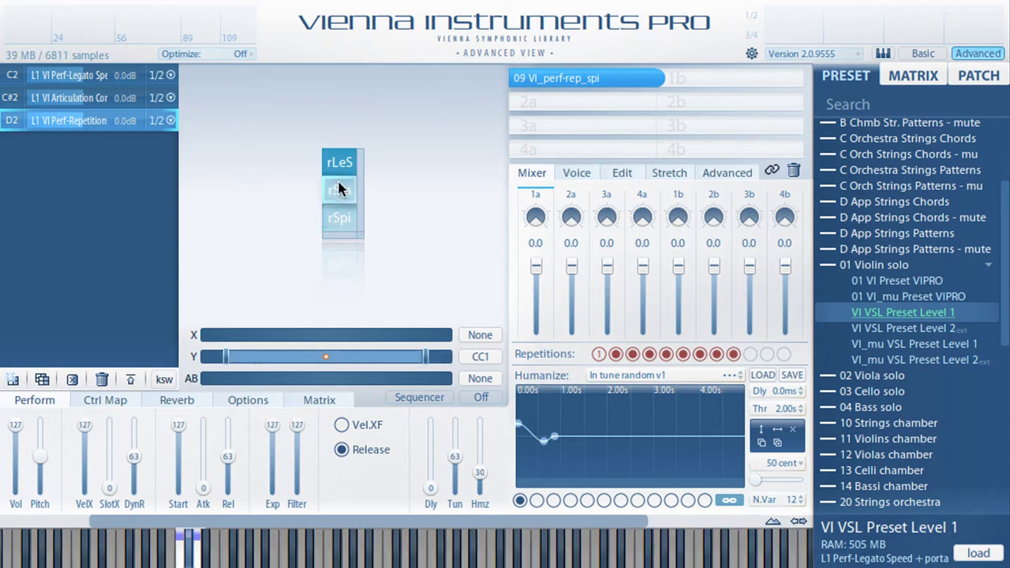
{"action": "left_click", "coordinate": [339, 187]}
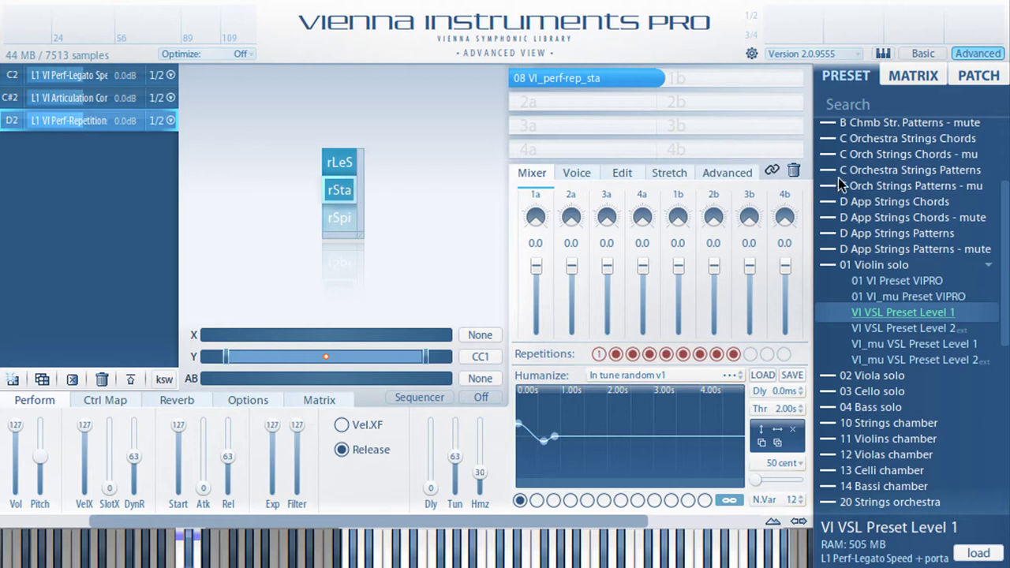
{"action": "left_click", "coordinate": [830, 139]}
{"action": "left_click_drag", "start_coordinate": [872, 155], "coordinate": [471, 174]}
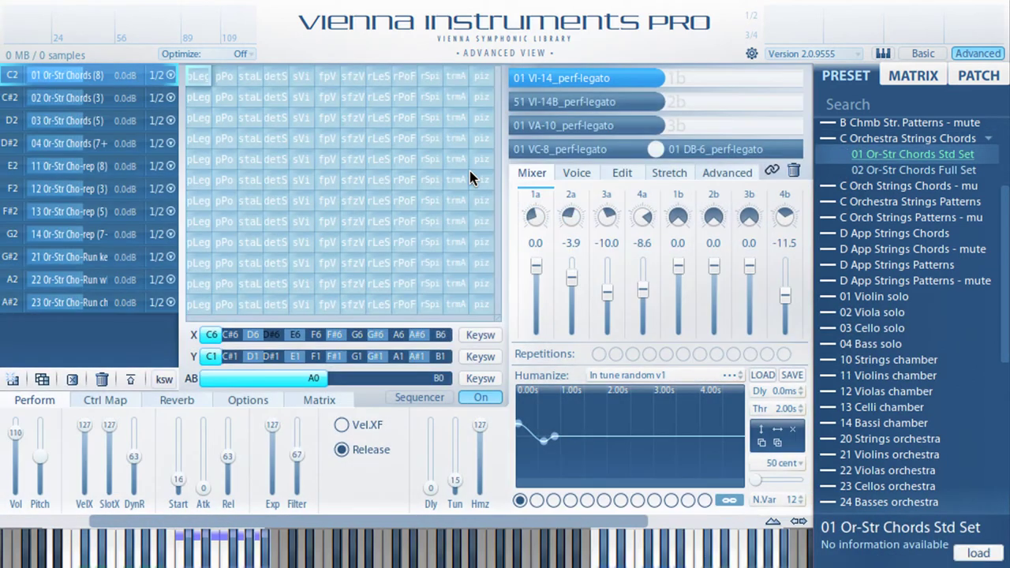
- Delete the E2, F#2 and G2 chord-repetition slots from the chords preset
{"action": "left_click", "coordinate": [75, 165]}
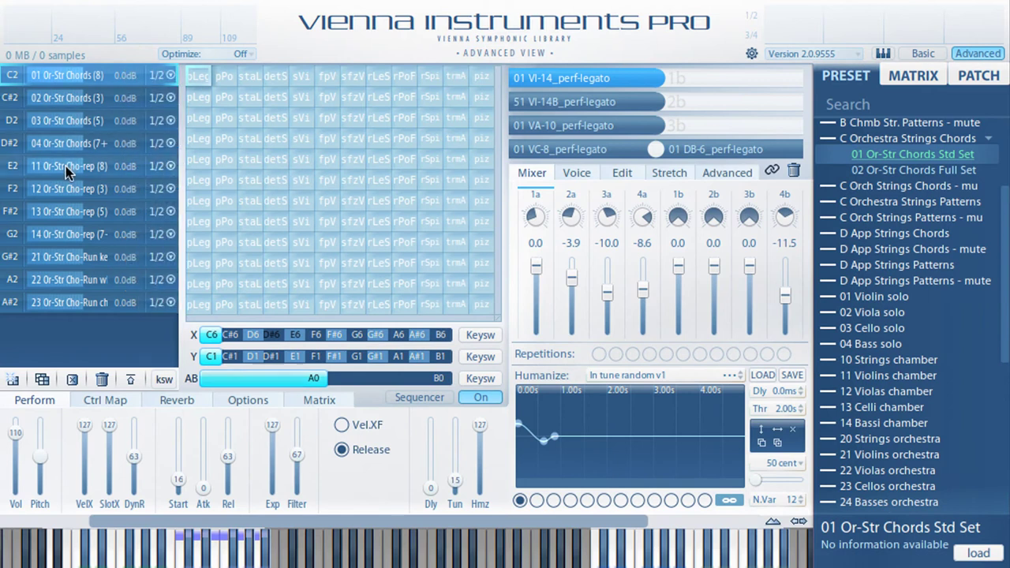
{"action": "left_click", "coordinate": [101, 380]}
{"action": "left_click", "coordinate": [79, 189]}
{"action": "left_click", "coordinate": [101, 380]}
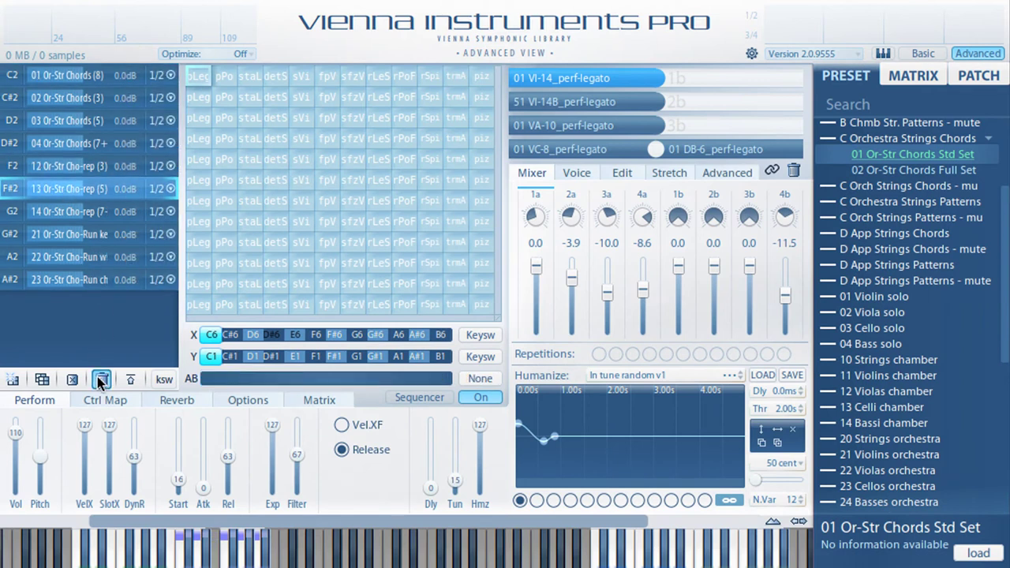
{"action": "left_click", "coordinate": [101, 379]}
- Enable all the preset's matrix cells from the slot list actions
{"action": "right_click", "coordinate": [82, 149]}
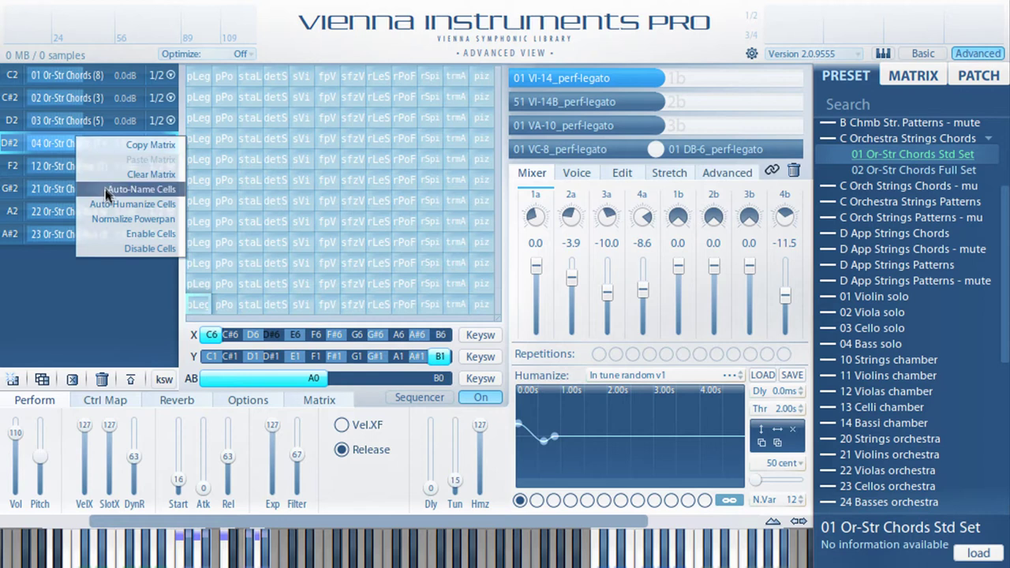
{"action": "left_click", "coordinate": [124, 233]}
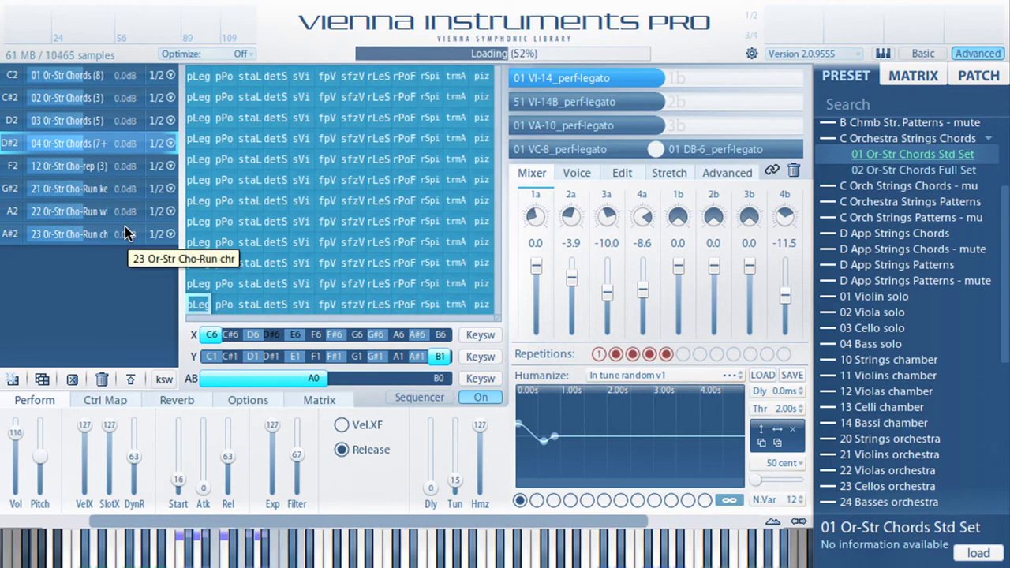
{"action": "left_click", "coordinate": [751, 53]}
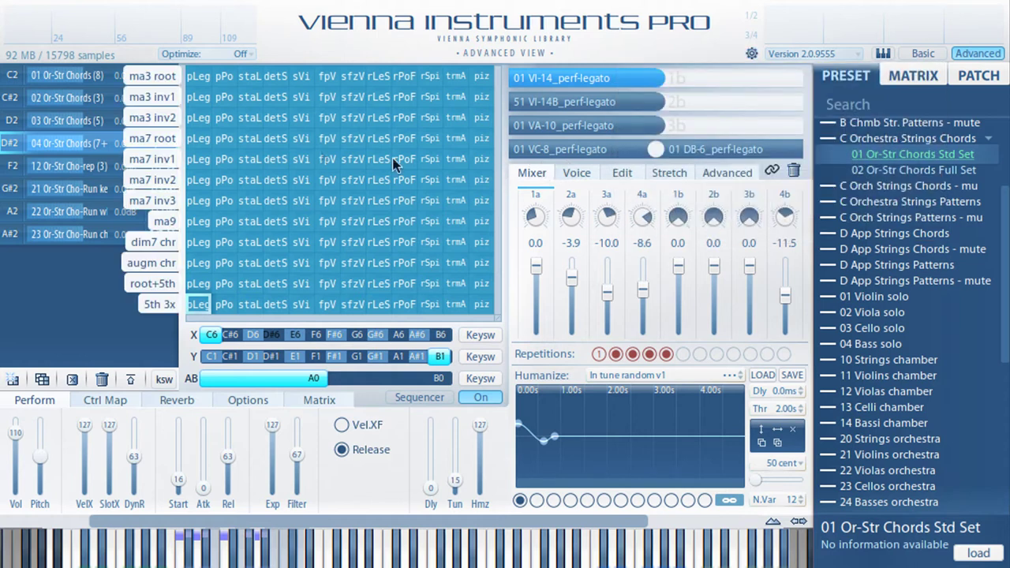
{"action": "right_click", "coordinate": [82, 150]}
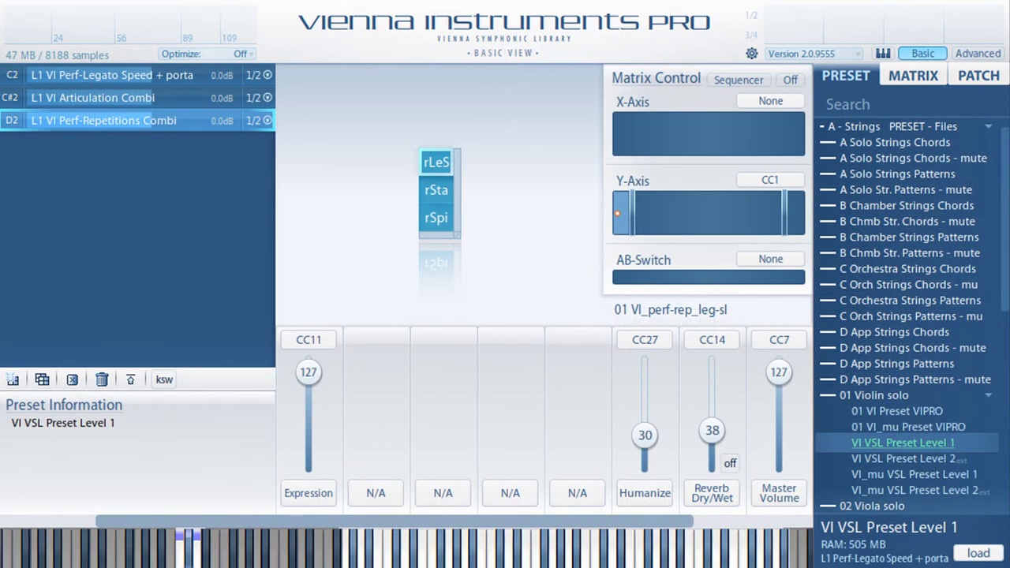
- Load VI-14 VSL Preset Level 1 from the 21 Violins orchestra preset folder
{"action": "scroll", "coordinate": [891, 451], "scroll_direction": "down", "scroll_amount": 8}
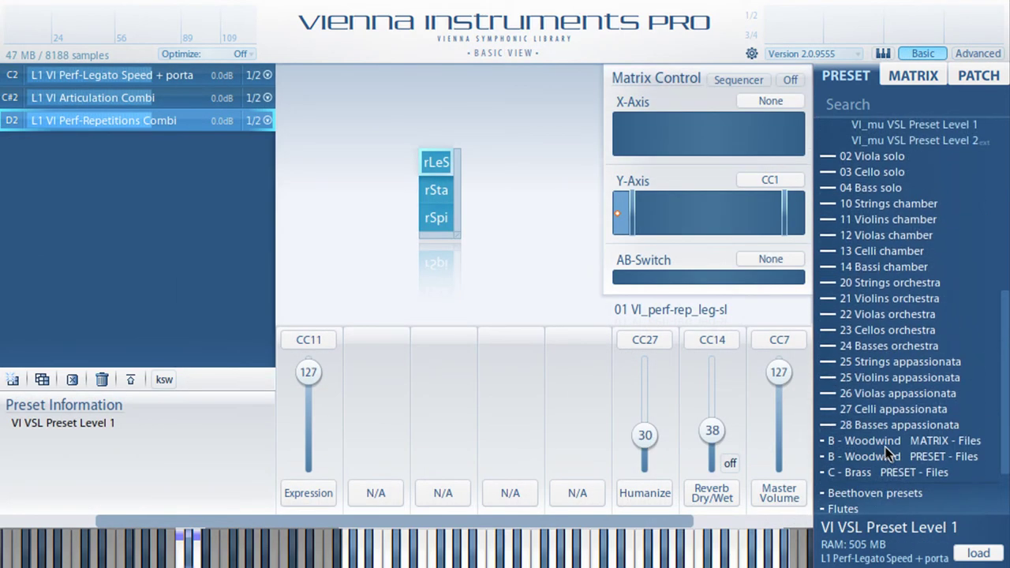
{"action": "left_click", "coordinate": [832, 299]}
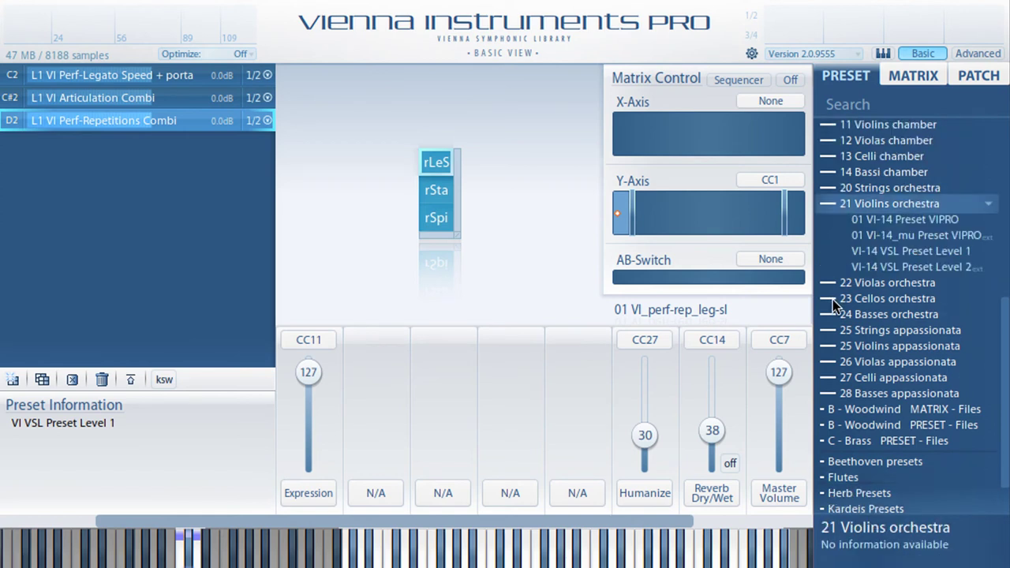
{"action": "double_click", "coordinate": [906, 251]}
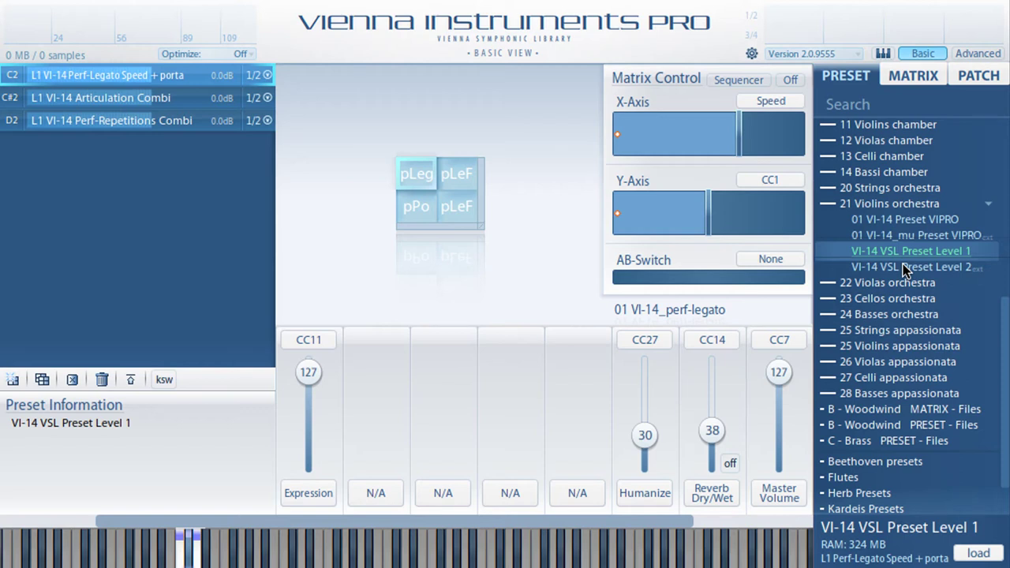
- Expand the Flutes preset folder and drop Bass Flute onto the instrument's main area
{"action": "scroll", "coordinate": [900, 263], "scroll_direction": "down", "scroll_amount": 3}
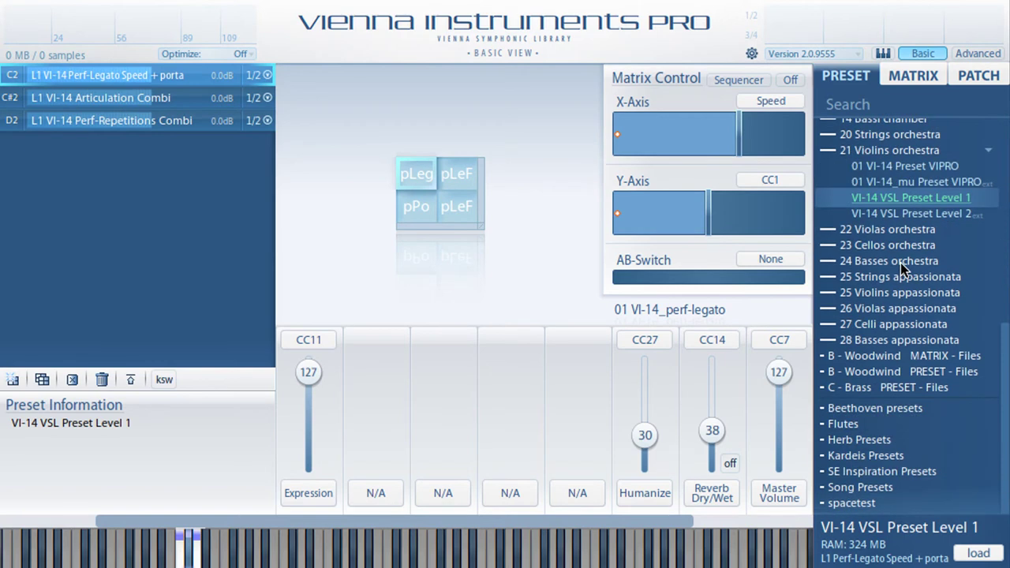
{"action": "left_click", "coordinate": [838, 423]}
{"action": "left_click_drag", "start_coordinate": [867, 247], "coordinate": [524, 237]}
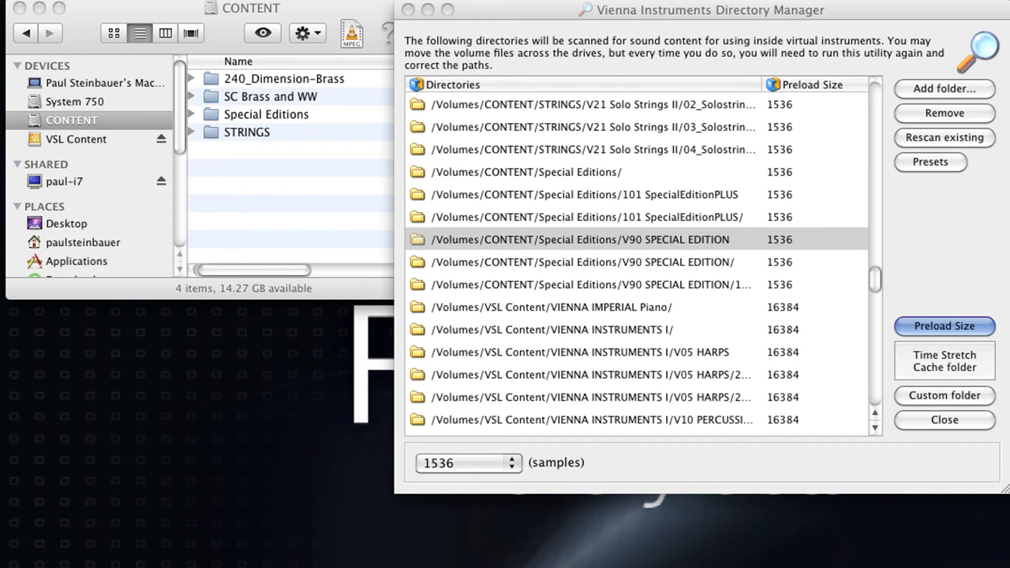
- Set the V90 SPECIAL EDITION directory's preload size to 4096, then restore it to 1536
{"action": "left_click", "coordinate": [83, 138]}
{"action": "left_click", "coordinate": [88, 139]}
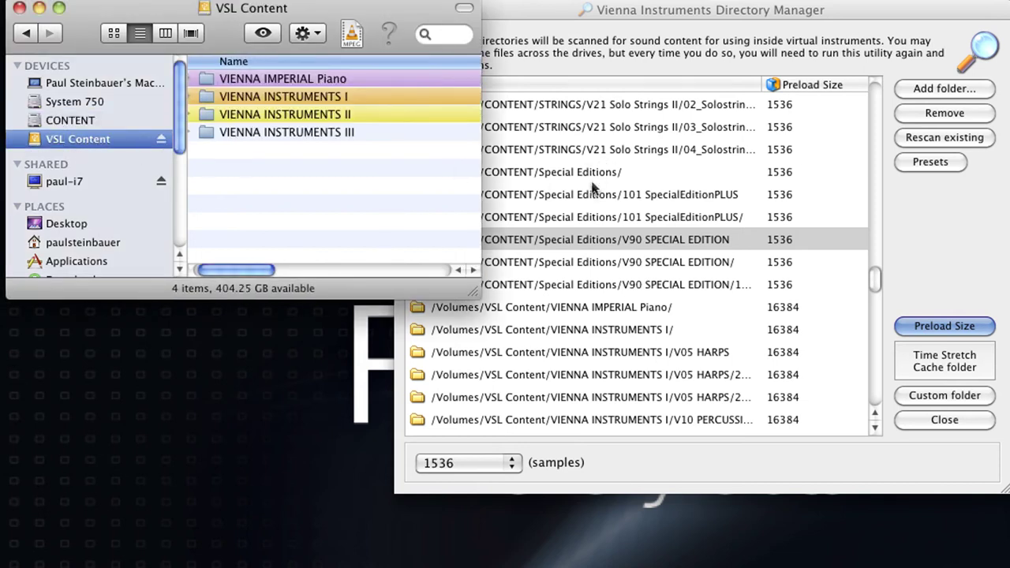
{"action": "left_click", "coordinate": [517, 241]}
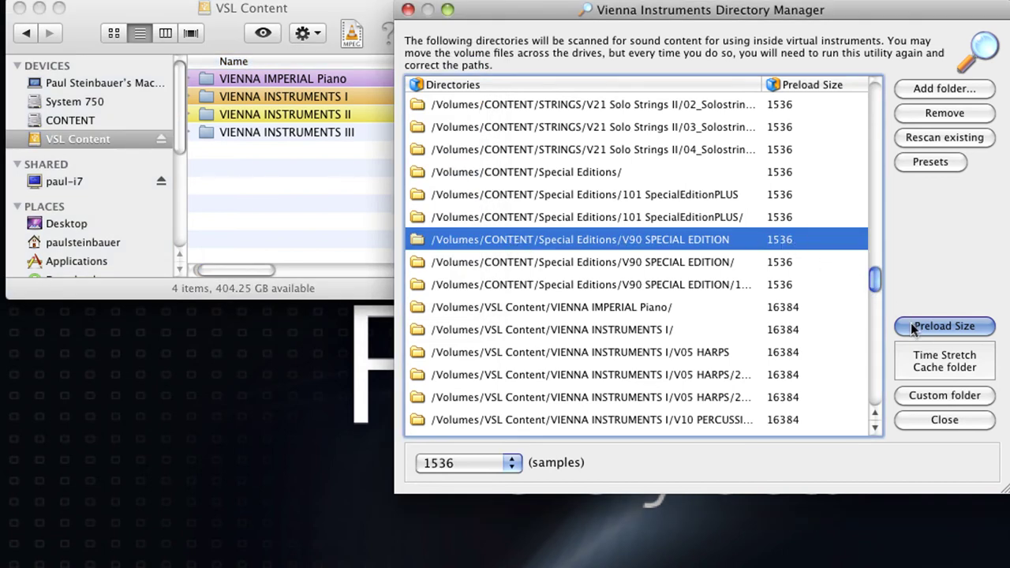
{"action": "left_click", "coordinate": [505, 460]}
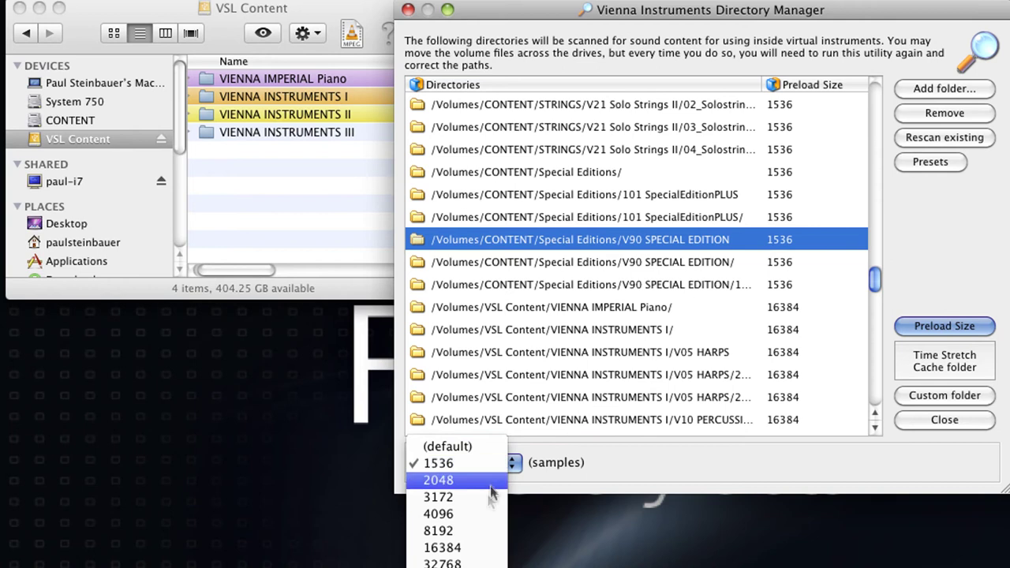
{"action": "left_click", "coordinate": [476, 514]}
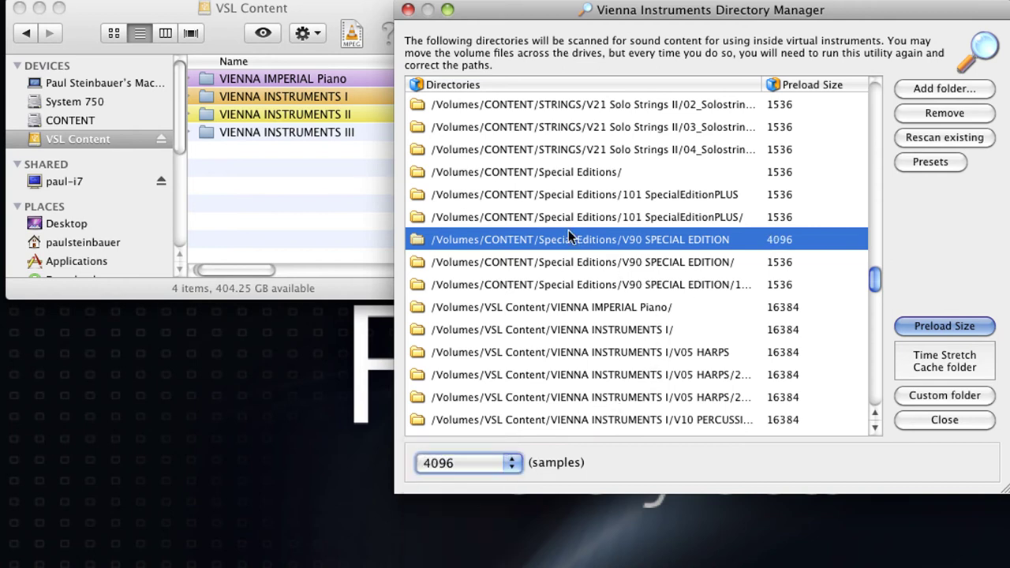
{"action": "left_click", "coordinate": [495, 459]}
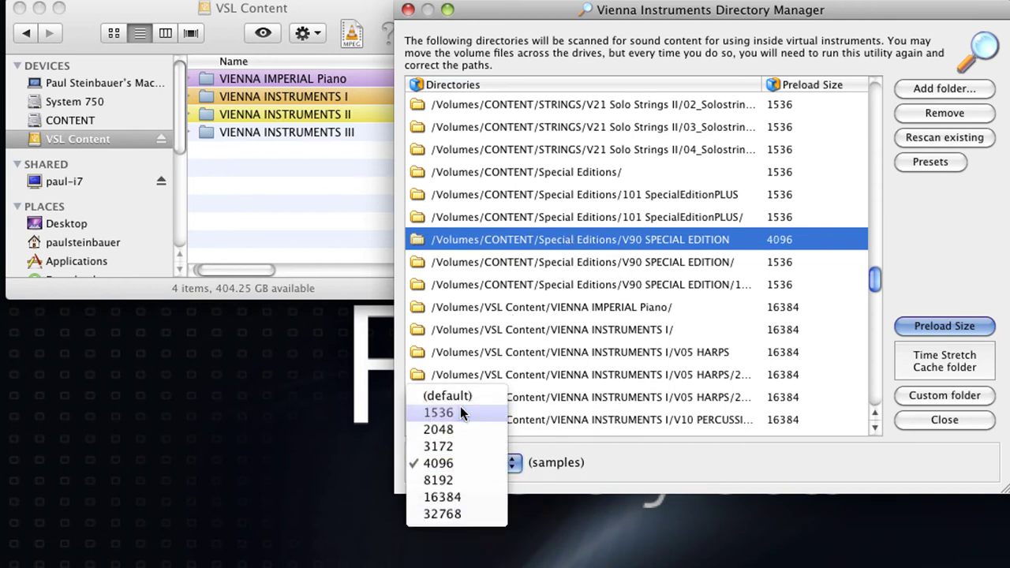
{"action": "left_click", "coordinate": [460, 412]}
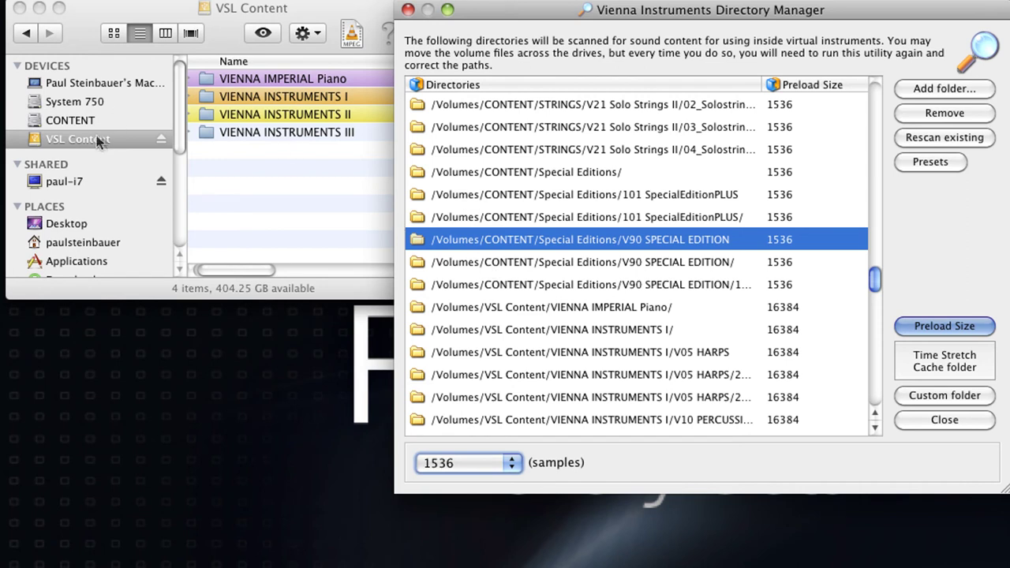
- Keep the VIENNA IMPERIAL Piano directory's preload size at 16384 samples
{"action": "left_click", "coordinate": [513, 307]}
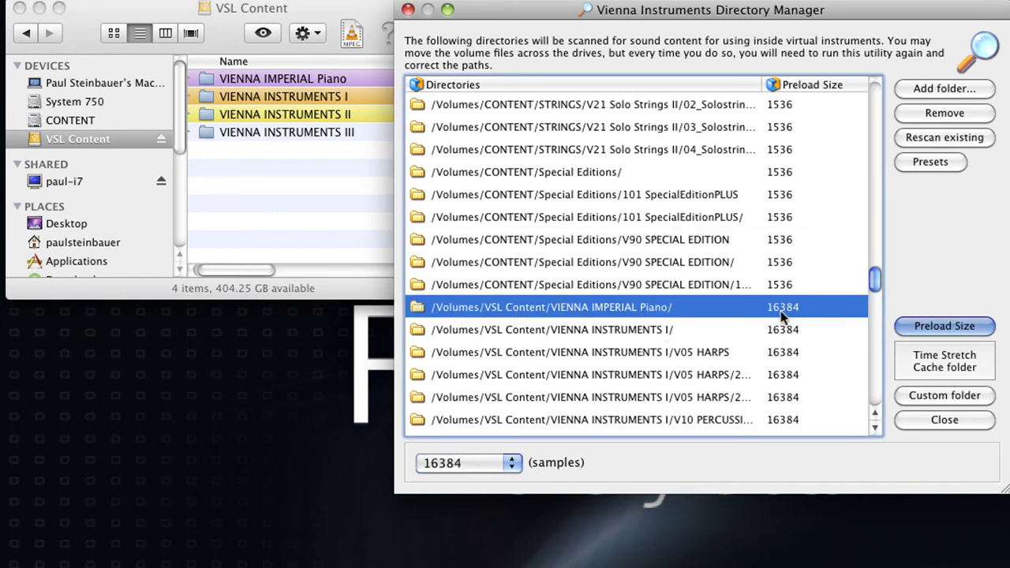
{"action": "left_click", "coordinate": [491, 463]}
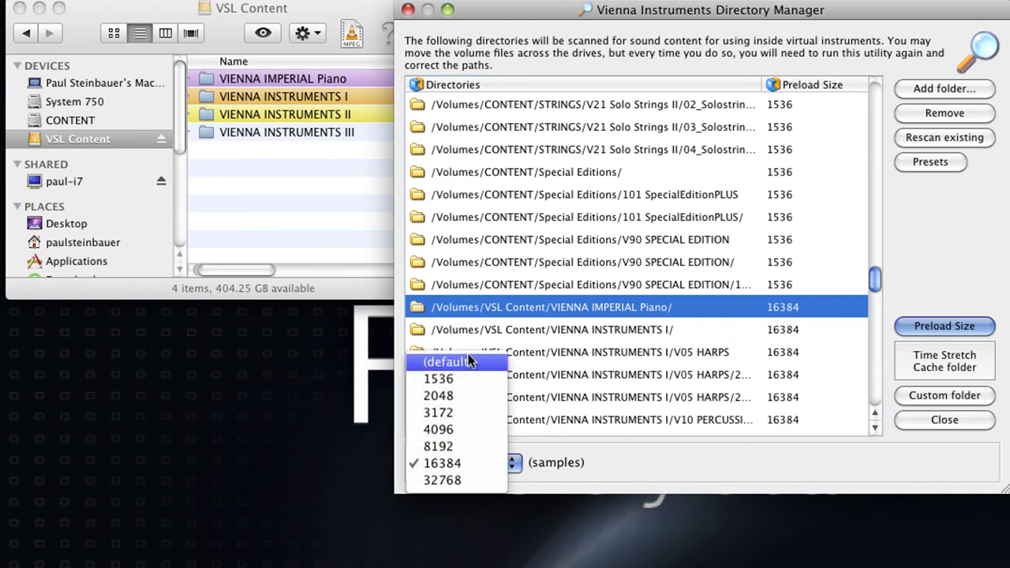
{"action": "left_click", "coordinate": [463, 460]}
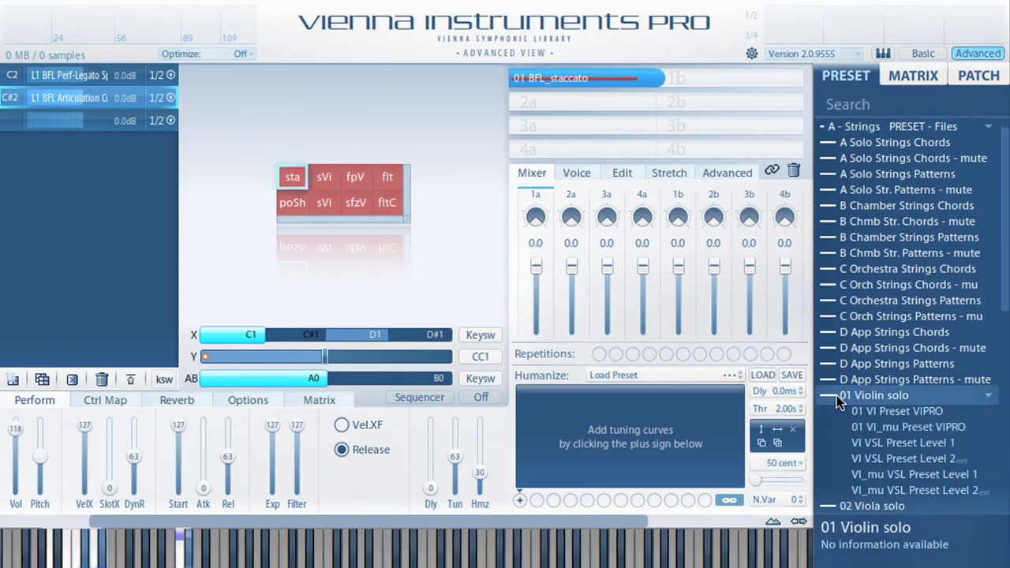
- Load the solo violin preset VI VSL Preset Level 1 onto the instrument
{"action": "left_click", "coordinate": [869, 412]}
{"action": "left_click", "coordinate": [873, 448]}
{"action": "left_click_drag", "start_coordinate": [874, 448], "coordinate": [383, 254]}
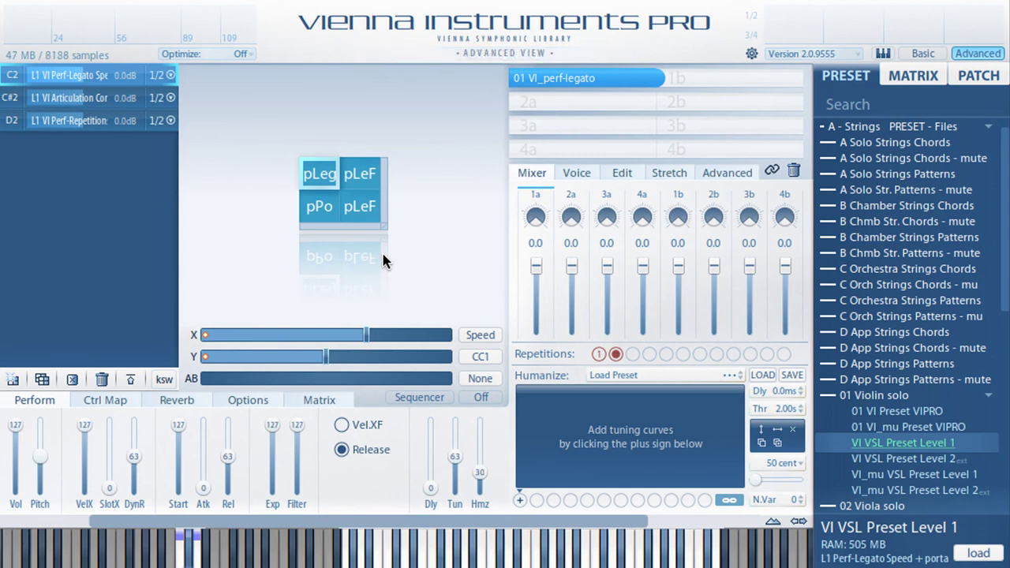
- Choose the Perf-Repetition patch in row D2 and bring up Master Settings
{"action": "left_click", "coordinate": [109, 123]}
{"action": "left_click", "coordinate": [237, 403]}
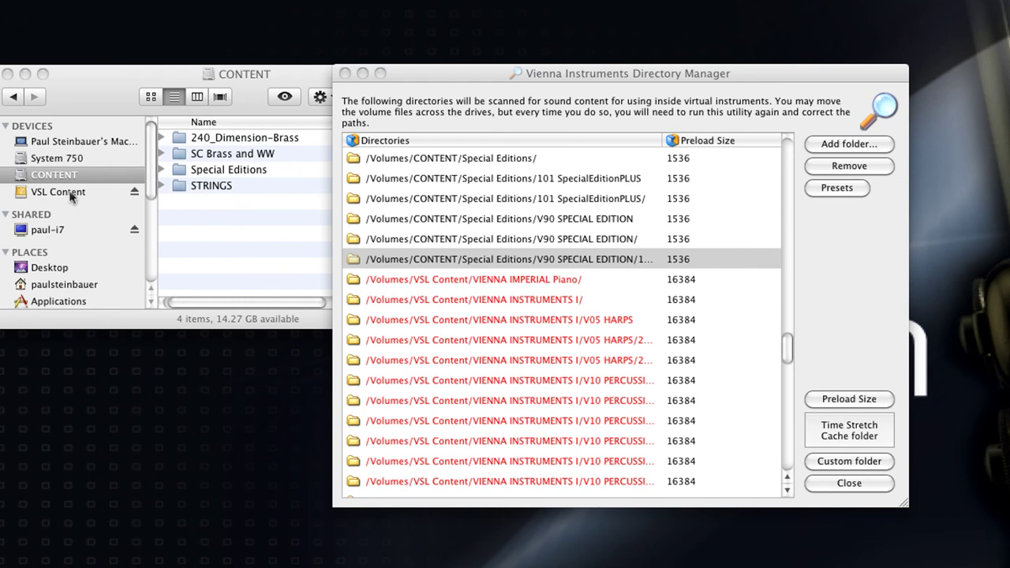
- Close the Directory Manager and scroll through the directory list to review preload sizes
{"action": "left_click", "coordinate": [824, 483]}
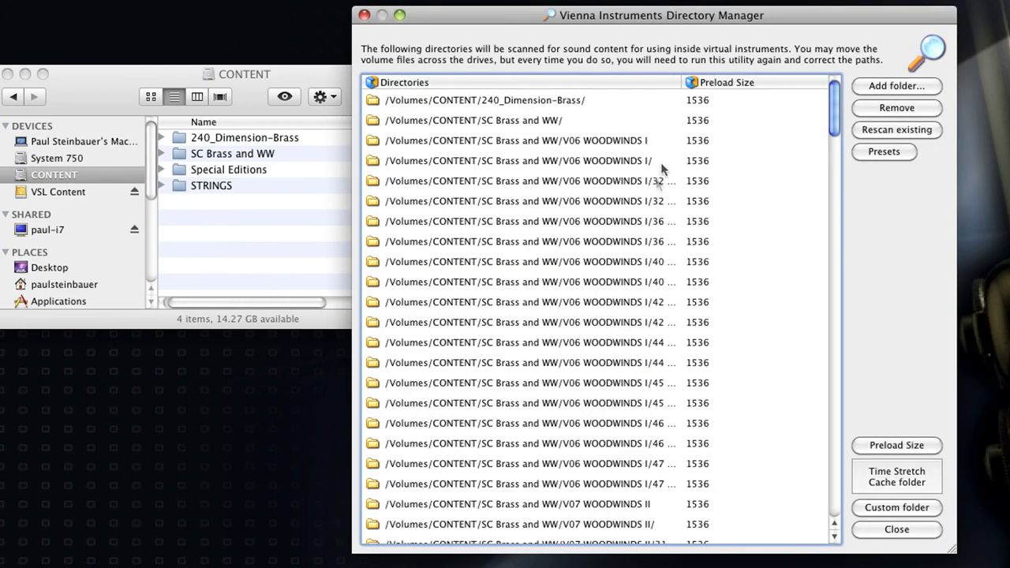
{"action": "scroll", "coordinate": [655, 213], "scroll_direction": "down", "scroll_amount": 15}
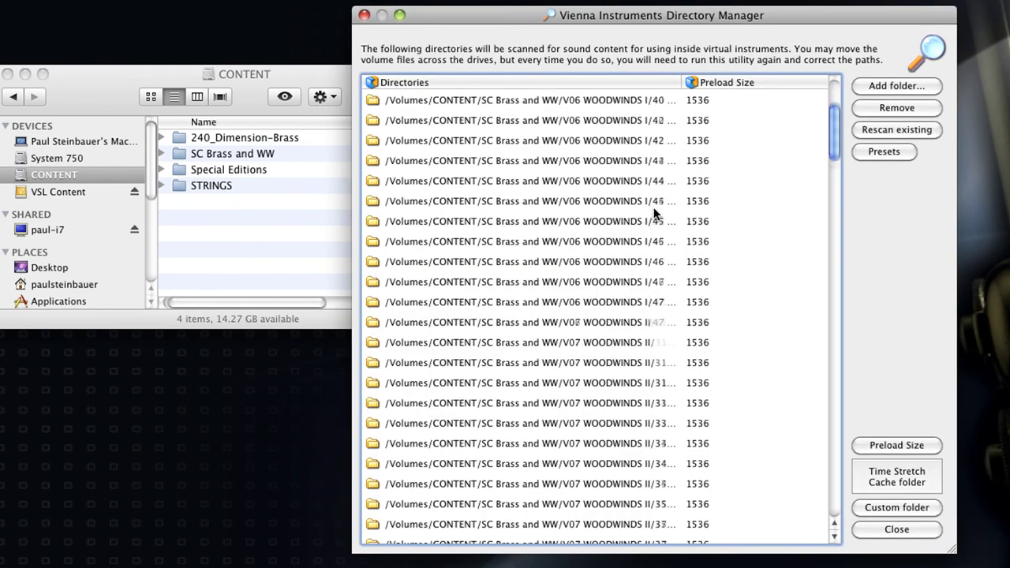
{"action": "scroll", "coordinate": [617, 203], "scroll_direction": "down", "scroll_amount": 20}
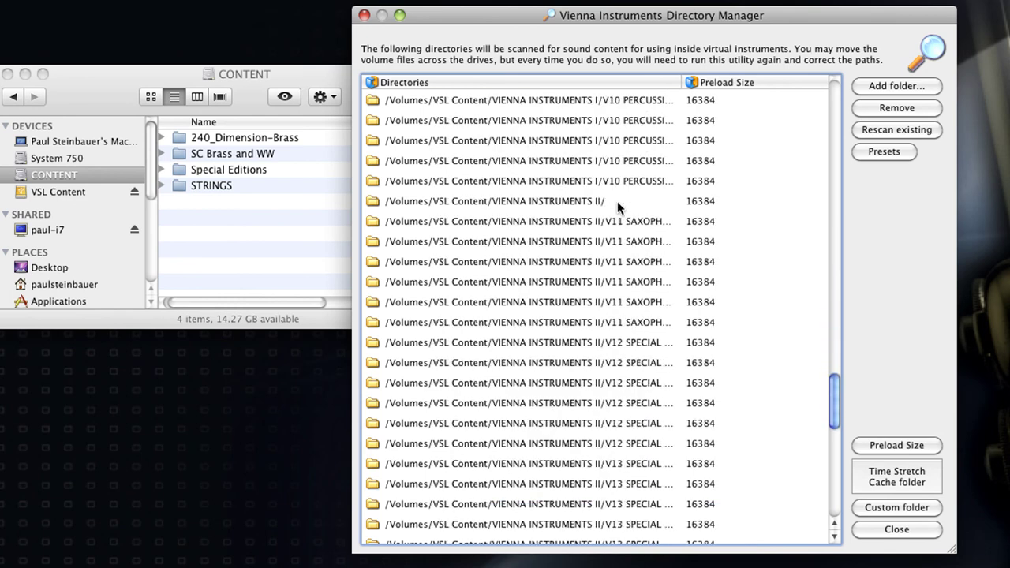
{"action": "scroll", "coordinate": [617, 201], "scroll_direction": "up", "scroll_amount": 5}
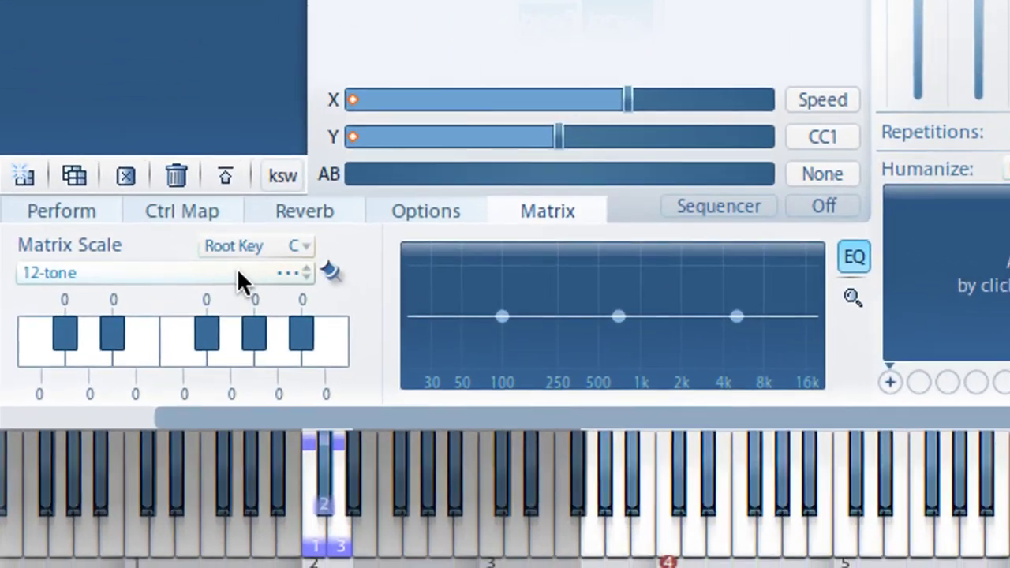
- Set Matrix Scale to Turkish Büselik on A and retune keys to -15, -6 and 13
{"action": "left_click", "coordinate": [158, 405]}
{"action": "mouse_move", "coordinate": [82, 470]}
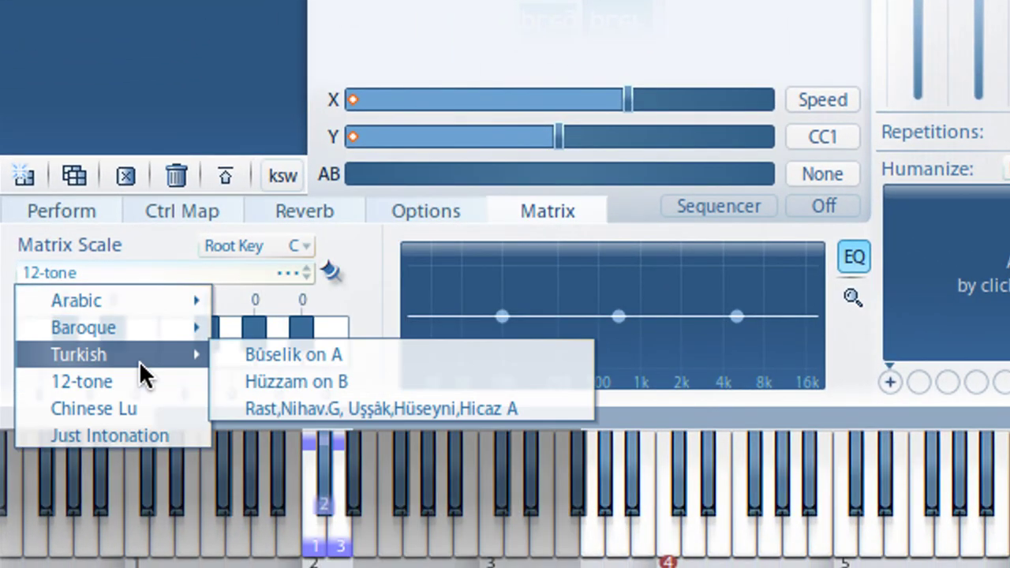
{"action": "left_click", "coordinate": [293, 354]}
{"action": "left_click_drag", "start_coordinate": [219, 300], "coordinate": [215, 353]}
{"action": "left_click_drag", "start_coordinate": [119, 313], "coordinate": [120, 336]}
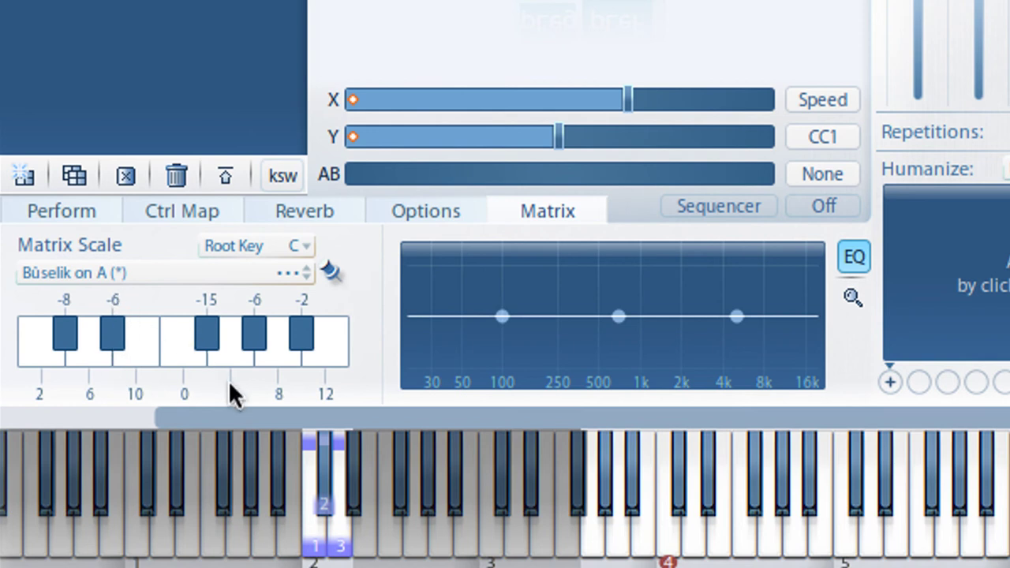
{"action": "left_click_drag", "start_coordinate": [234, 388], "coordinate": [237, 333]}
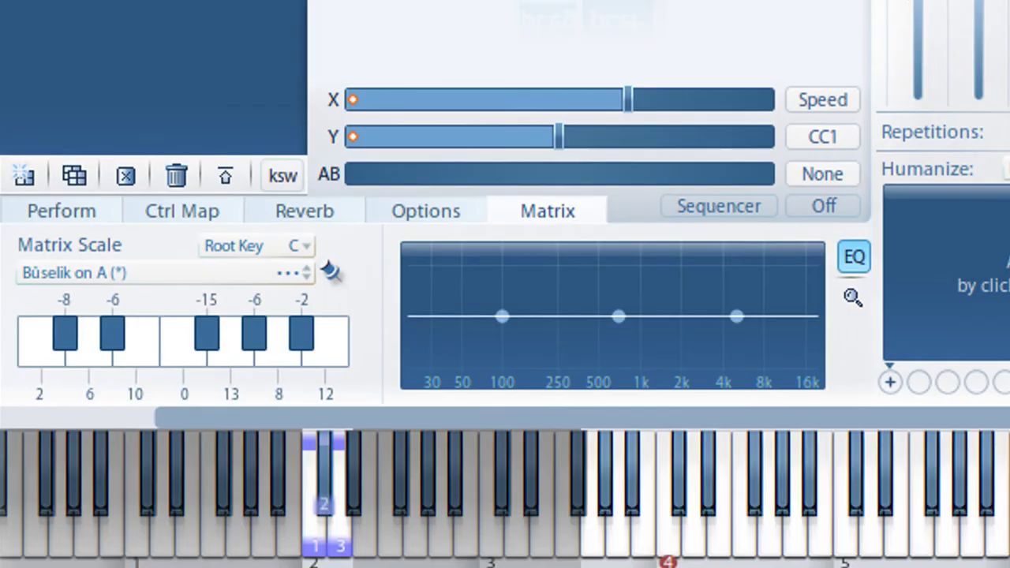
{"action": "left_click", "coordinate": [670, 171]}
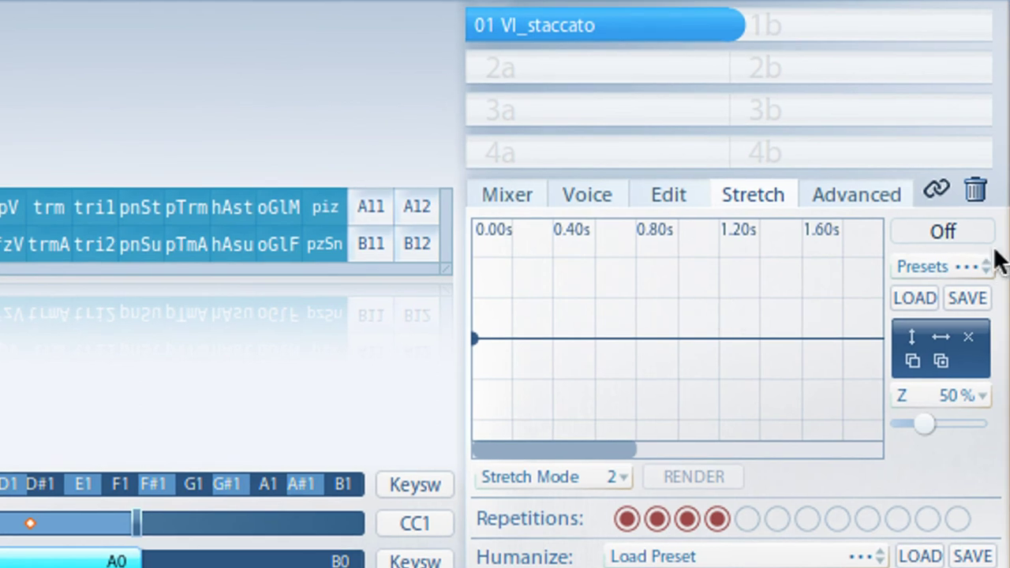
- Turn Stretch on, shape a breakpoint curve peaking near 139–144% and dipping to 97%, and render it
{"action": "left_click", "coordinate": [964, 235]}
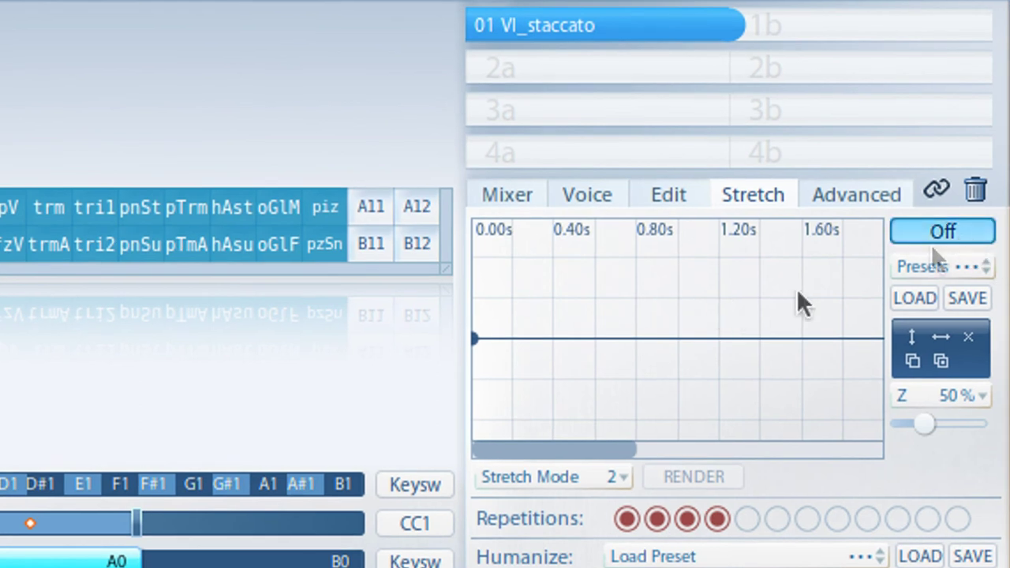
{"action": "left_click", "coordinate": [525, 335]}
{"action": "left_click", "coordinate": [560, 334]}
{"action": "left_click", "coordinate": [587, 333]}
{"action": "mouse_move", "coordinate": [560, 324]}
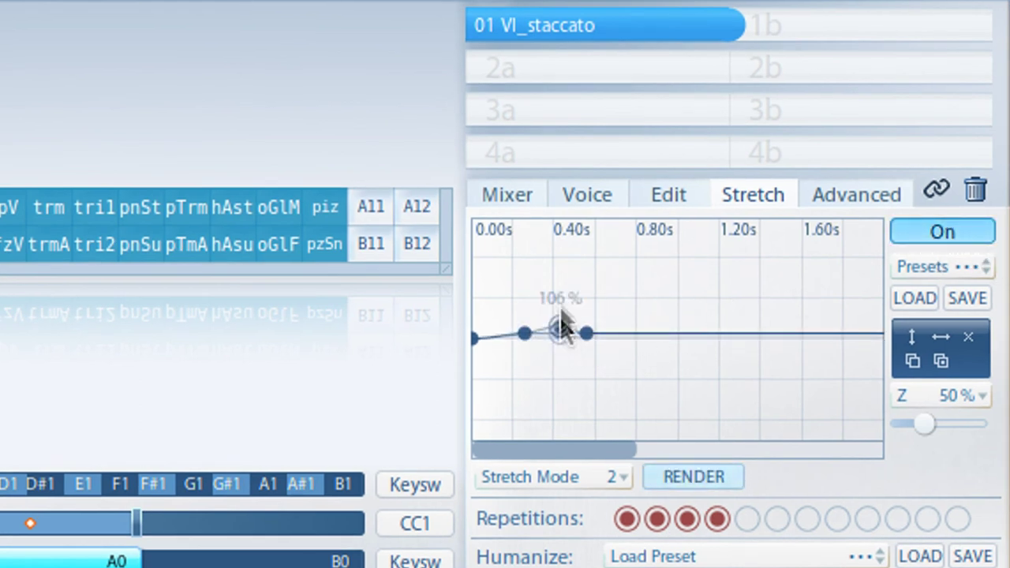
{"action": "left_click_drag", "start_coordinate": [560, 326], "coordinate": [562, 260]}
{"action": "left_click_drag", "start_coordinate": [588, 336], "coordinate": [597, 355]}
{"action": "left_click", "coordinate": [622, 255]}
{"action": "left_click_drag", "start_coordinate": [562, 260], "coordinate": [525, 261]}
{"action": "left_click_drag", "start_coordinate": [525, 336], "coordinate": [513, 369]}
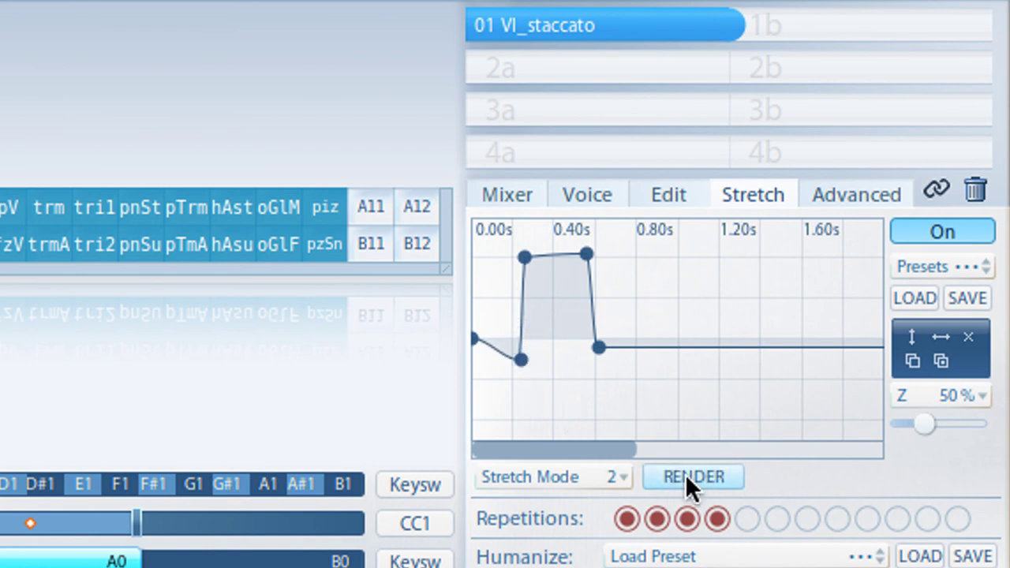
{"action": "left_click", "coordinate": [685, 475]}
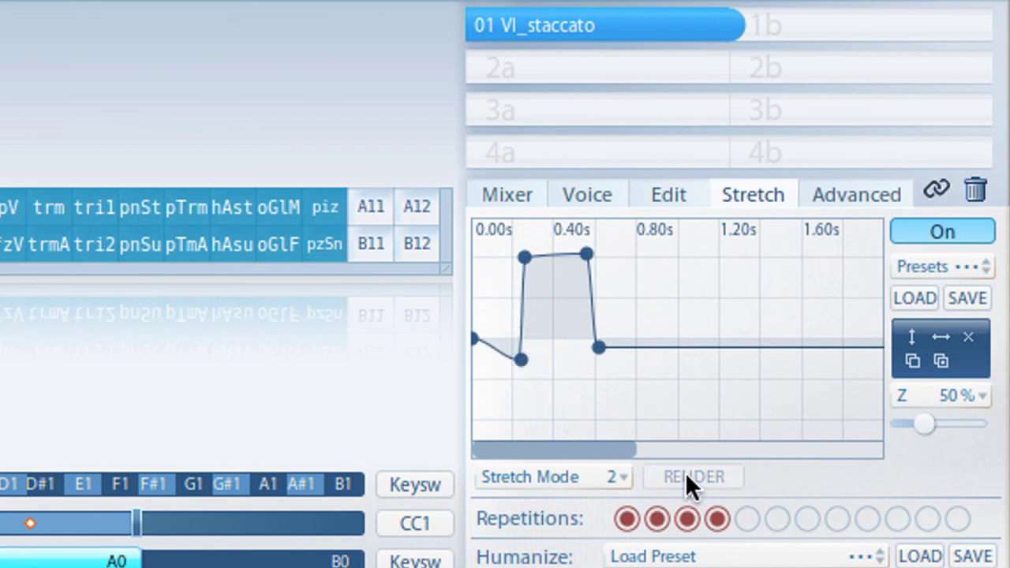
- Add a breakpoint near 0.80s, set it to 74%, and re-render the stretch curve
{"action": "left_click", "coordinate": [648, 340]}
{"action": "left_click_drag", "start_coordinate": [647, 340], "coordinate": [649, 296]}
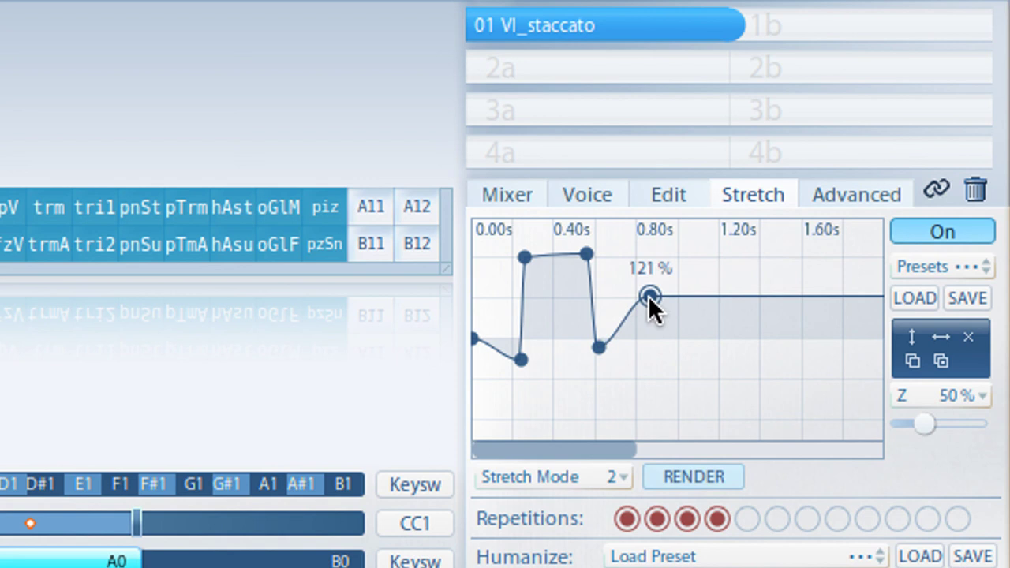
{"action": "left_click_drag", "start_coordinate": [649, 365], "coordinate": [649, 405]}
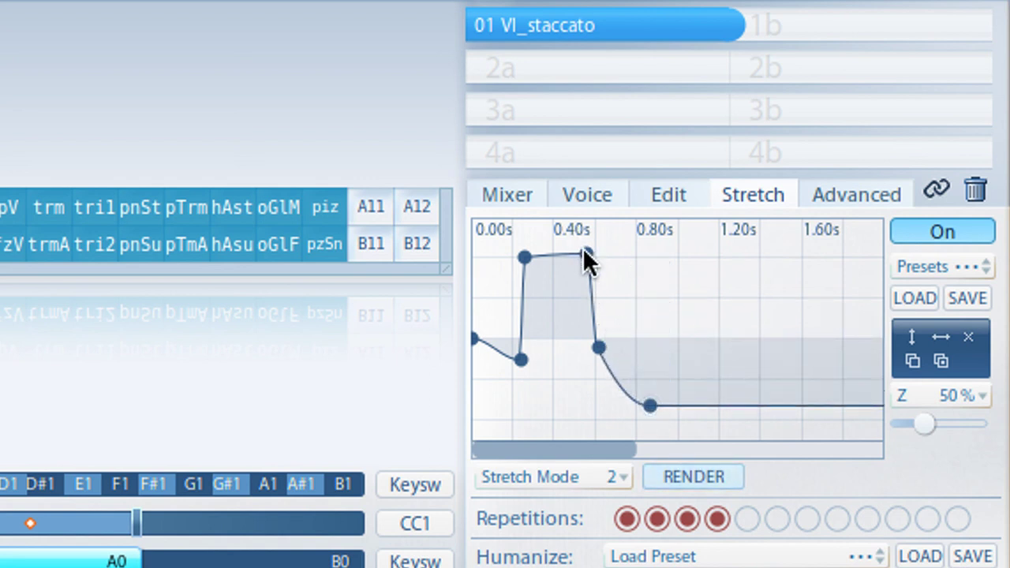
{"action": "left_click", "coordinate": [696, 474]}
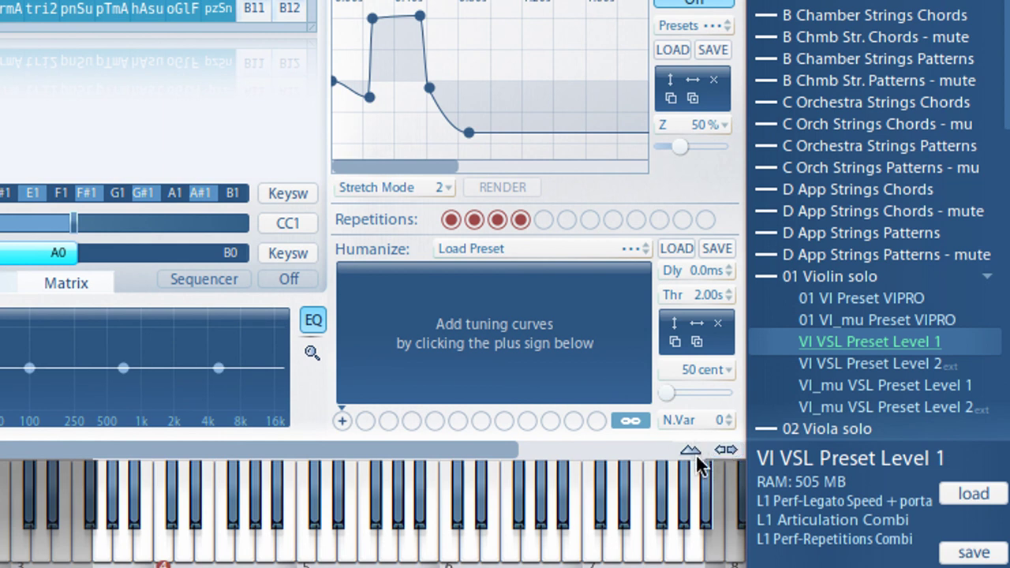
- Show the key range markers and drag them out toward both ends of the keyboard
{"action": "left_click", "coordinate": [721, 449]}
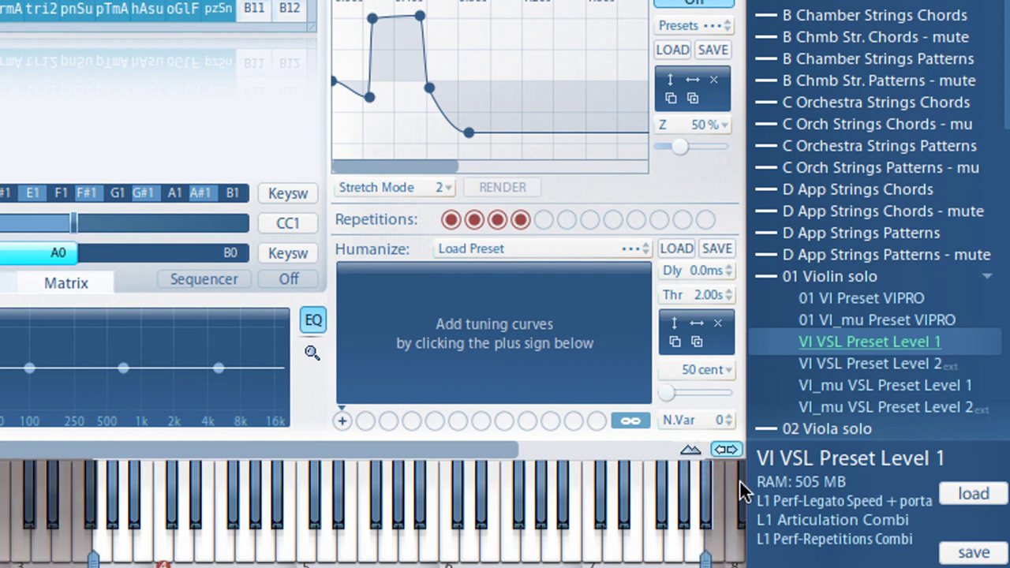
{"action": "left_click_drag", "start_coordinate": [704, 559], "coordinate": [744, 559]}
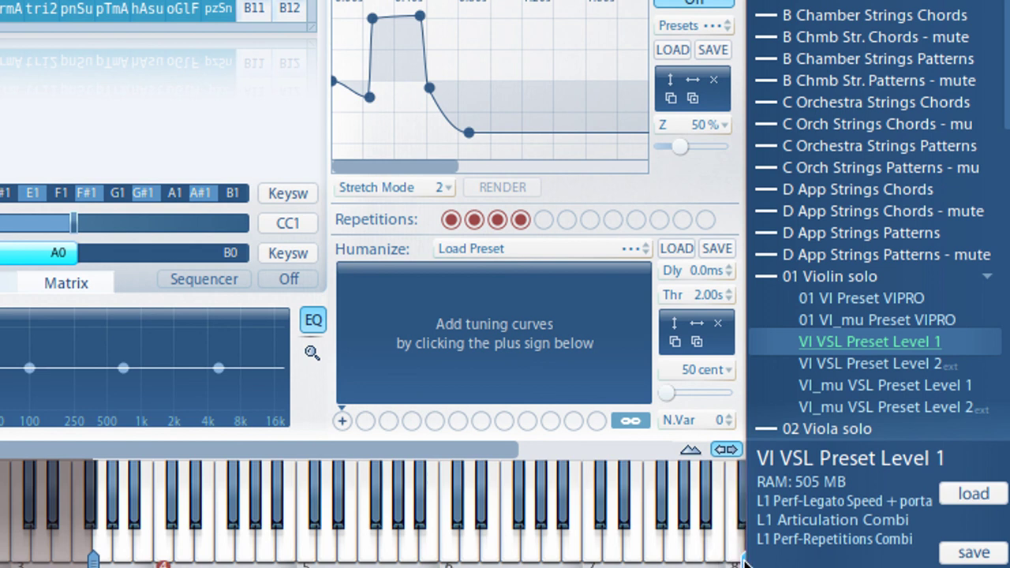
{"action": "mouse_move", "coordinate": [92, 559]}
{"action": "left_mouse_down"}
{"action": "mouse_move", "coordinate": [28, 552]}
{"action": "mouse_move", "coordinate": [55, 561]}
{"action": "mouse_move", "coordinate": [42, 557]}
{"action": "left_mouse_up"}
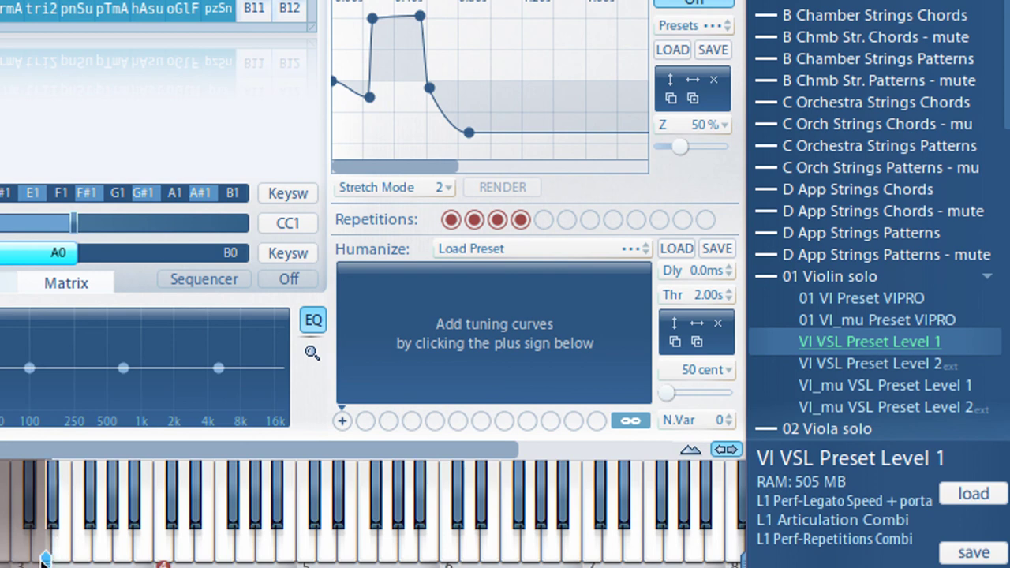